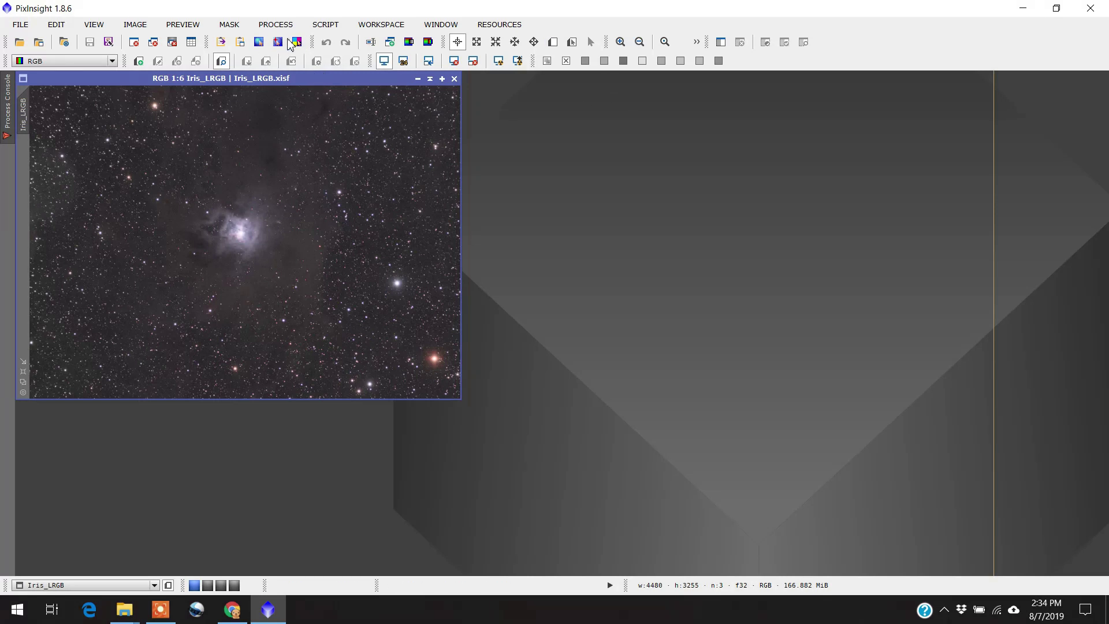
- With the 4480×3255 Iris_LRGB.xisf colour image open, bring up the Process menu
{"action": "left_click", "coordinate": [275, 25]}
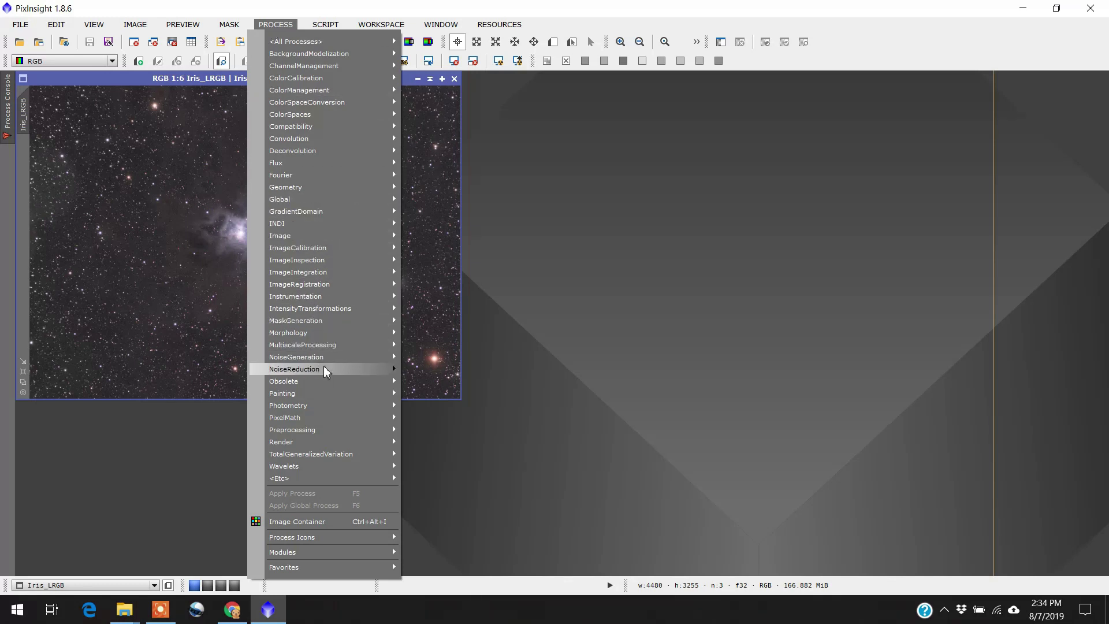
- Open TGVDenoise (Strength 5.00, Smoothness 2.00) beside the image and extract lightness as Iris_LRGB_L
{"action": "mouse_move", "coordinate": [325, 370]}
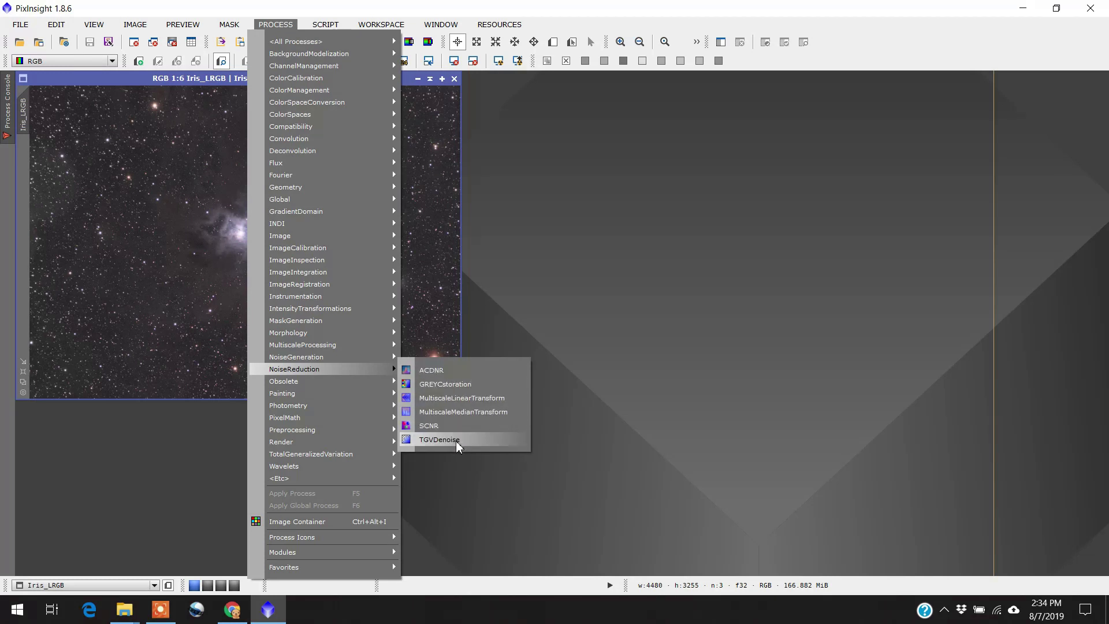
{"action": "left_click", "coordinate": [440, 439]}
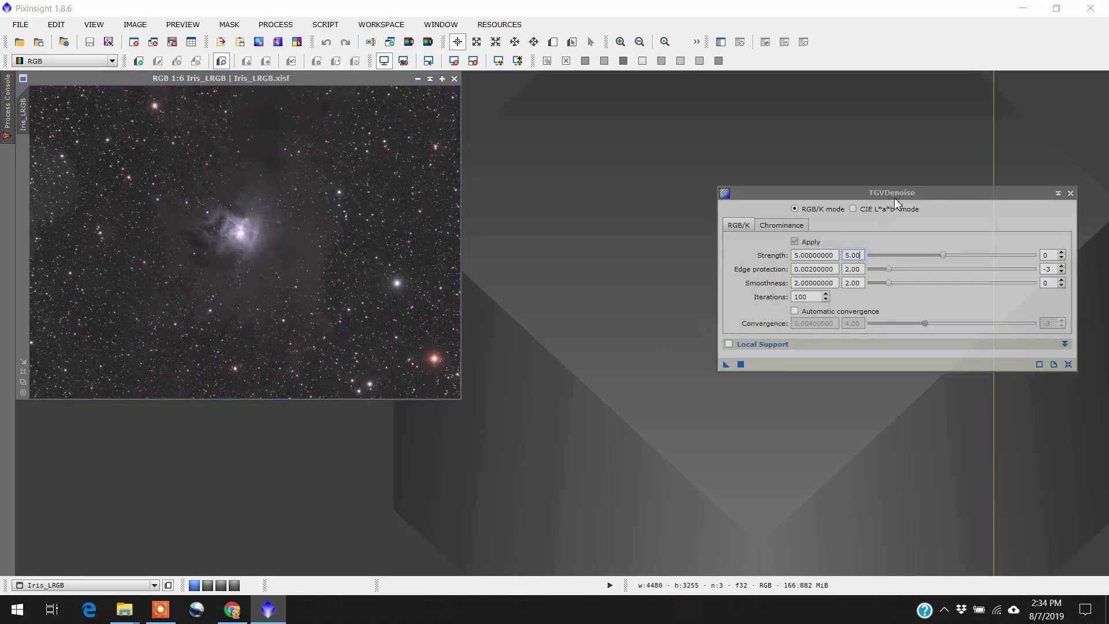
{"action": "left_click_drag", "start_coordinate": [931, 192], "coordinate": [942, 272]}
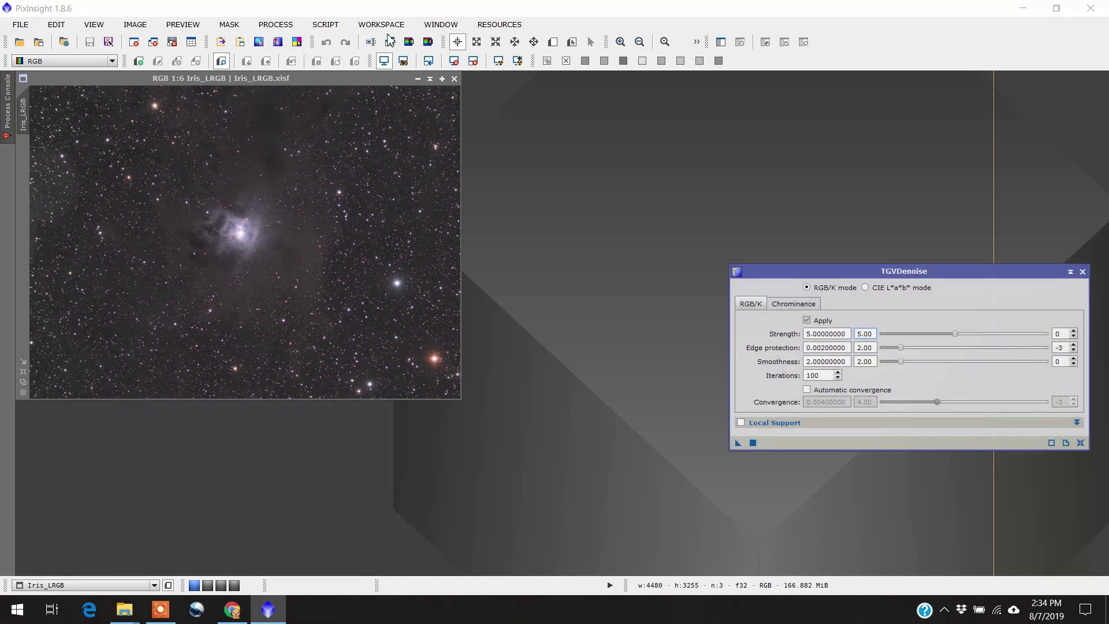
{"action": "left_click_drag", "start_coordinate": [834, 273], "coordinate": [823, 291]}
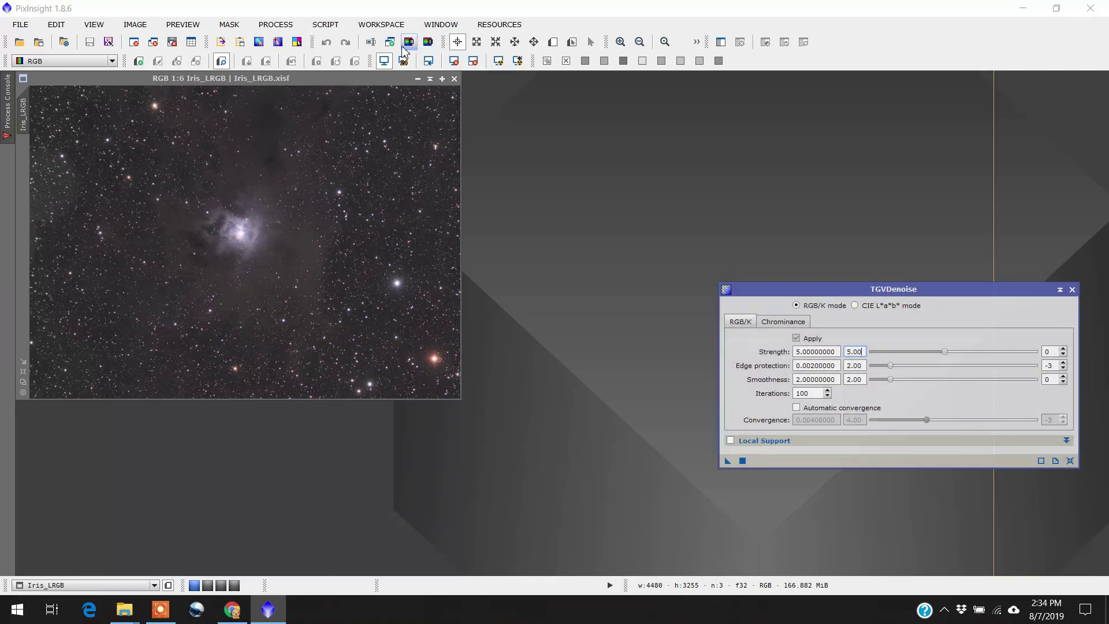
{"action": "left_click", "coordinate": [409, 45]}
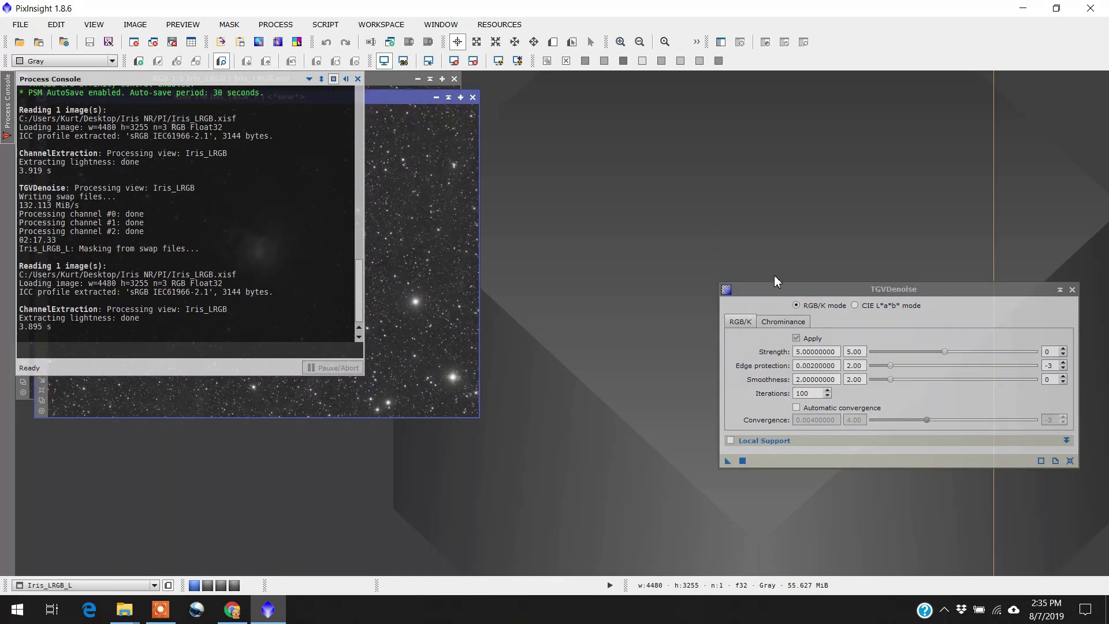
- Apply the Iris_LRGB_L lightness image as a mask on the Iris_LRGB colour image
{"action": "left_click_drag", "start_coordinate": [787, 290], "coordinate": [770, 364]}
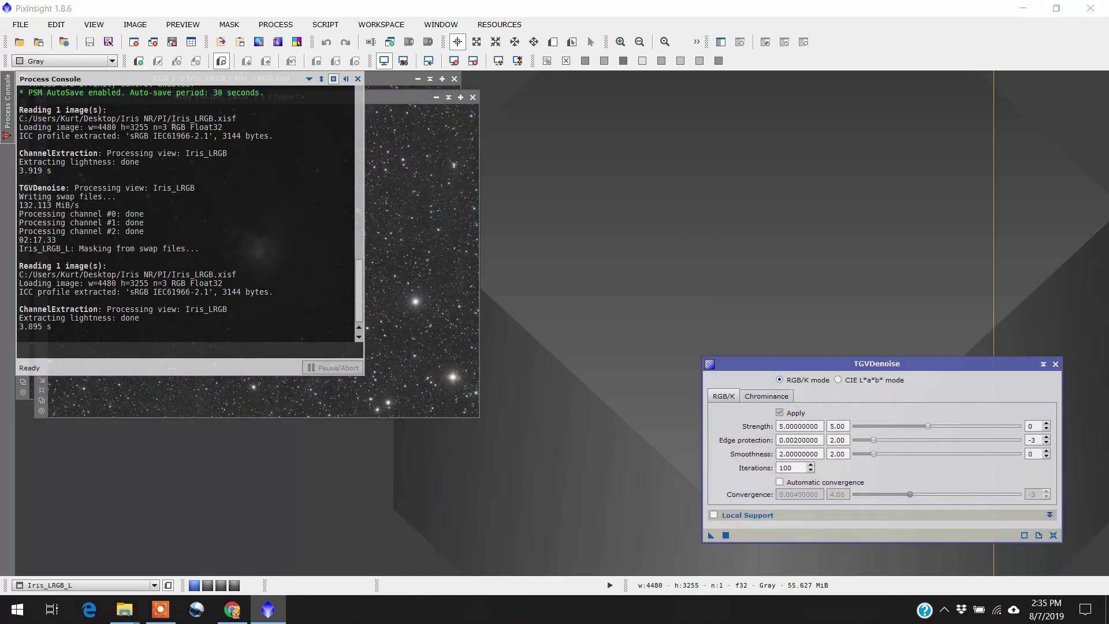
{"action": "left_click", "coordinate": [358, 79]}
{"action": "left_click_drag", "start_coordinate": [344, 97], "coordinate": [907, 97]}
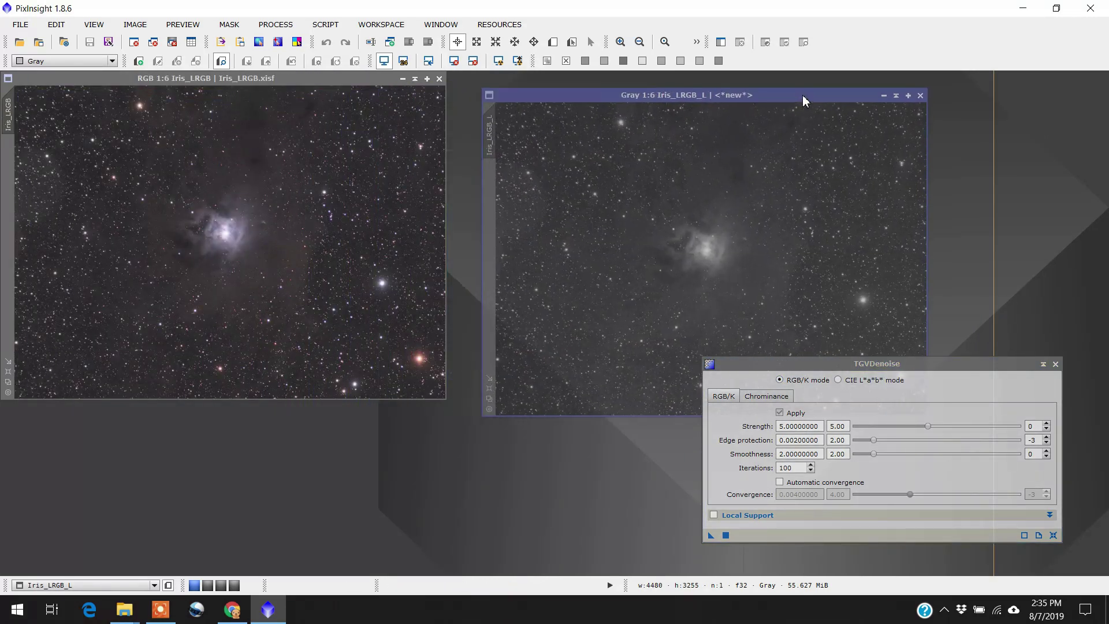
{"action": "left_click_drag", "start_coordinate": [479, 150], "coordinate": [12, 158]}
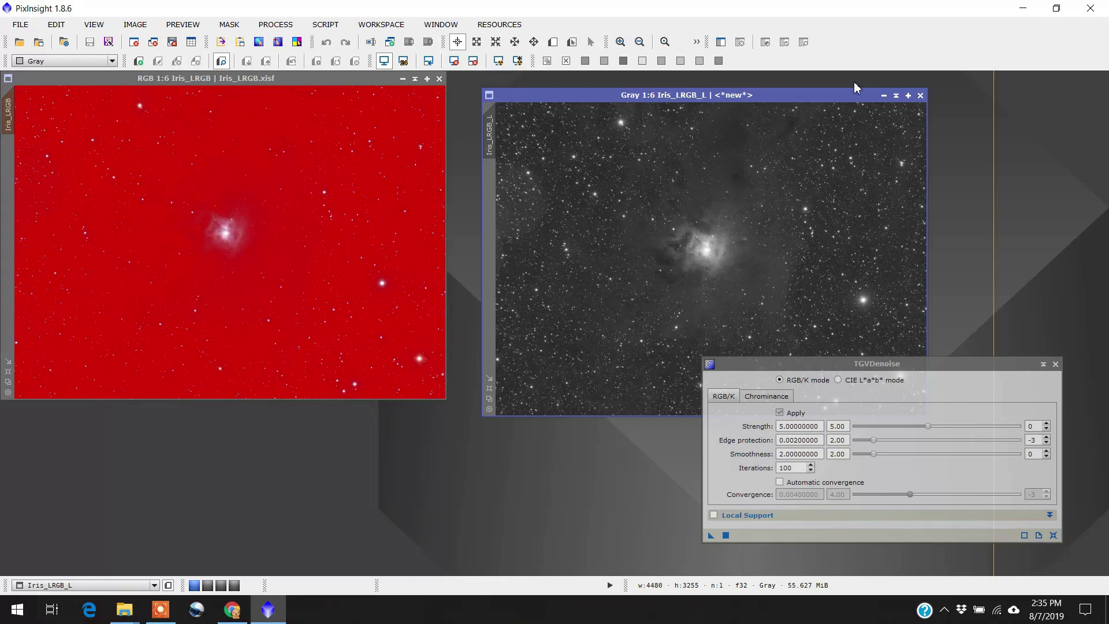
- Iconify Iris_LRGB_L to the top right and invert the mask to protect stars and nebula
{"action": "left_click", "coordinate": [841, 133]}
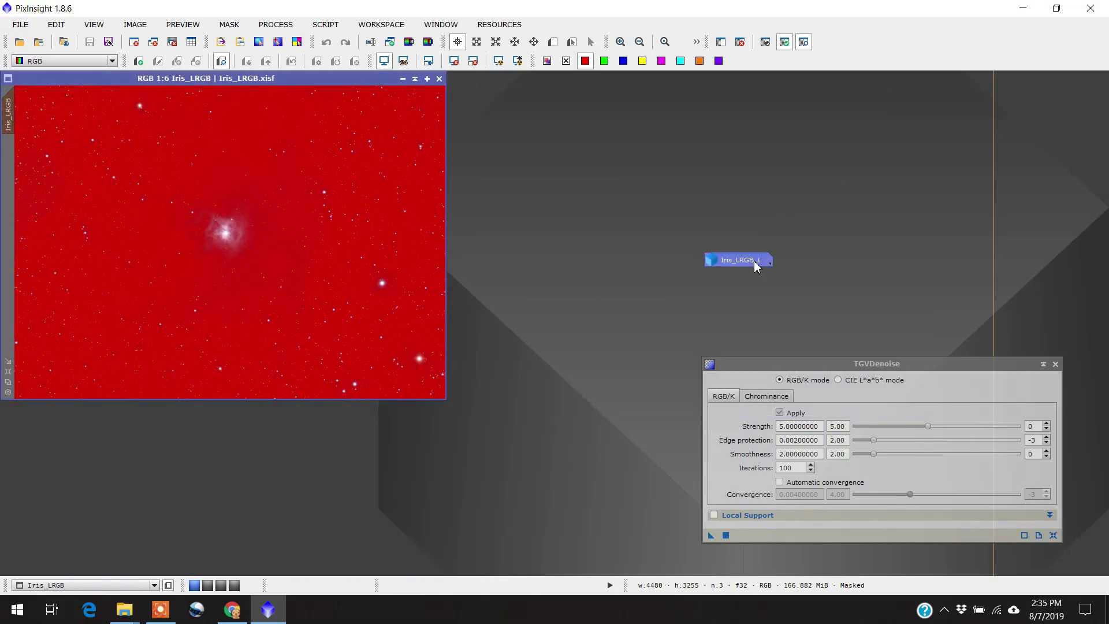
{"action": "left_click_drag", "start_coordinate": [755, 262], "coordinate": [1044, 113]}
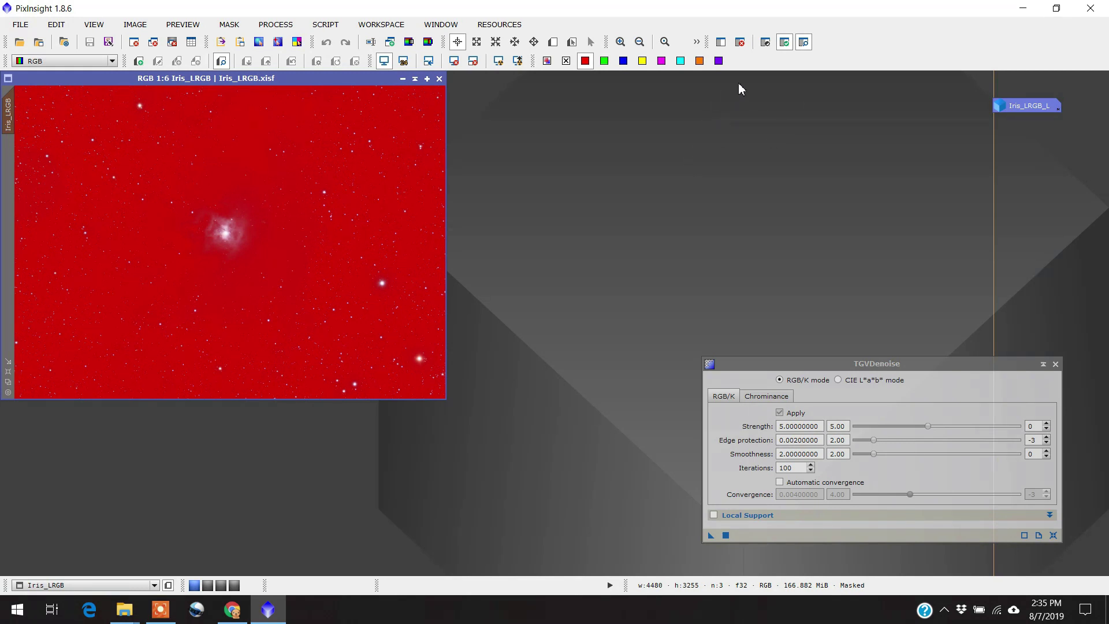
{"action": "left_click", "coordinate": [763, 42]}
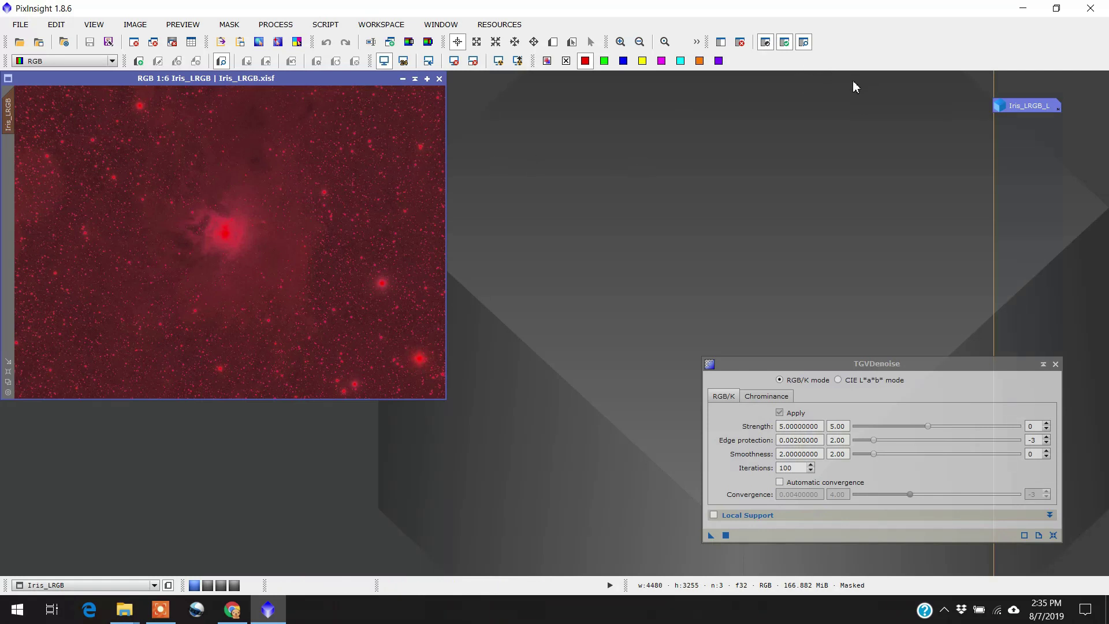
{"action": "left_click_drag", "start_coordinate": [919, 360], "coordinate": [920, 235]}
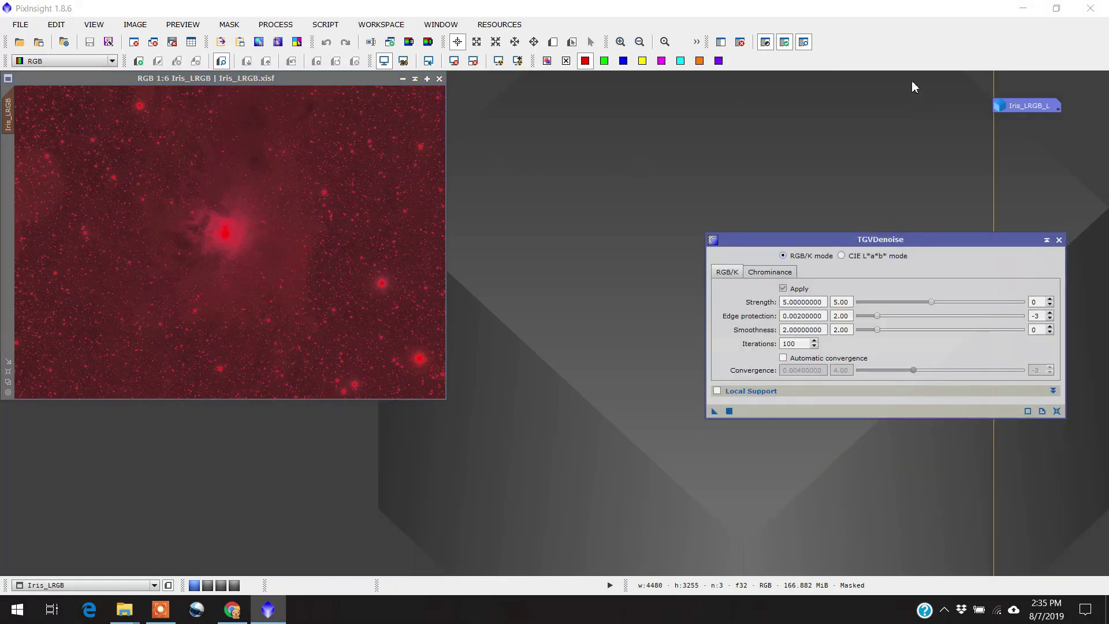
- Toggle the mask overlay on and off, leaving it hidden
{"action": "left_click", "coordinate": [803, 43]}
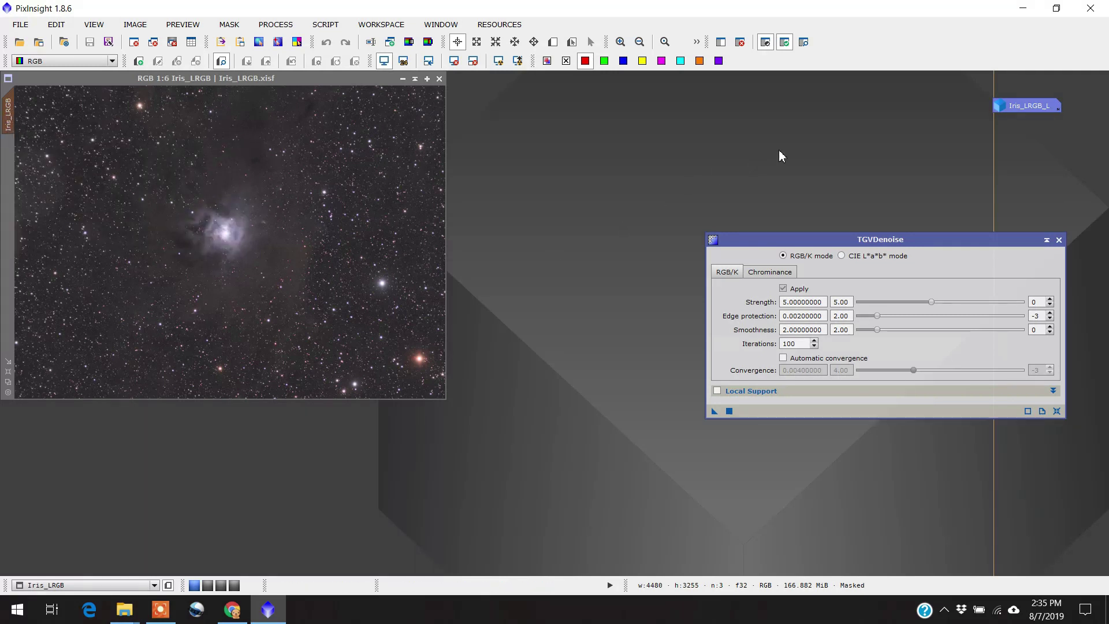
{"action": "left_click", "coordinate": [803, 42]}
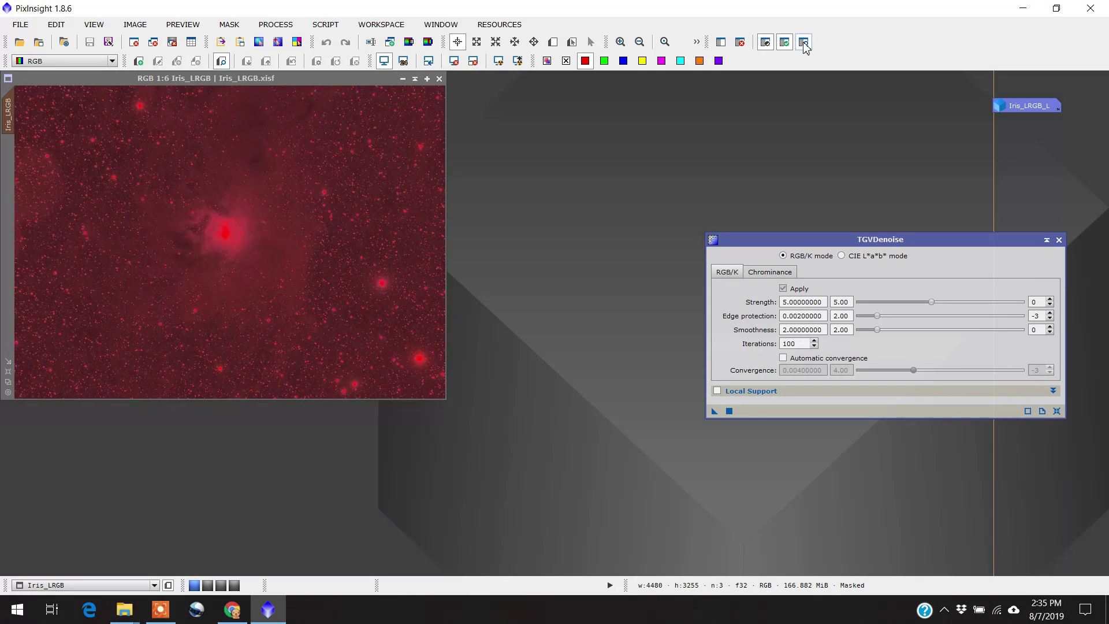
{"action": "left_click", "coordinate": [803, 43]}
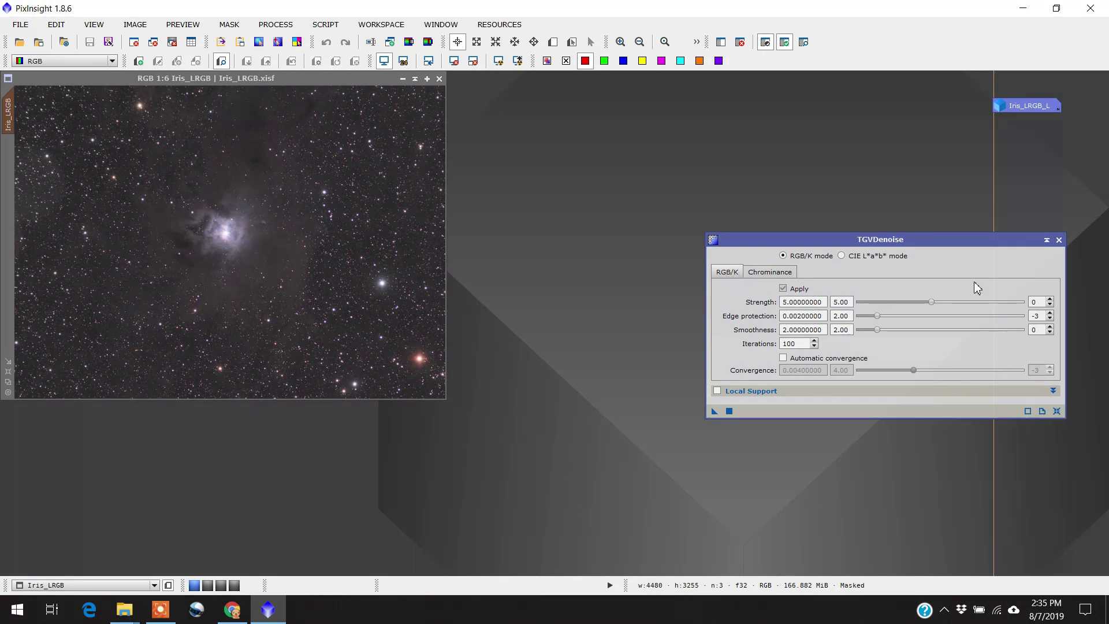
- Set TGVDenoise Strength to 8.00 and Smoothness to 4.95, then apply it to Iris_LRGB
{"action": "left_click_drag", "start_coordinate": [932, 302], "coordinate": [985, 304]}
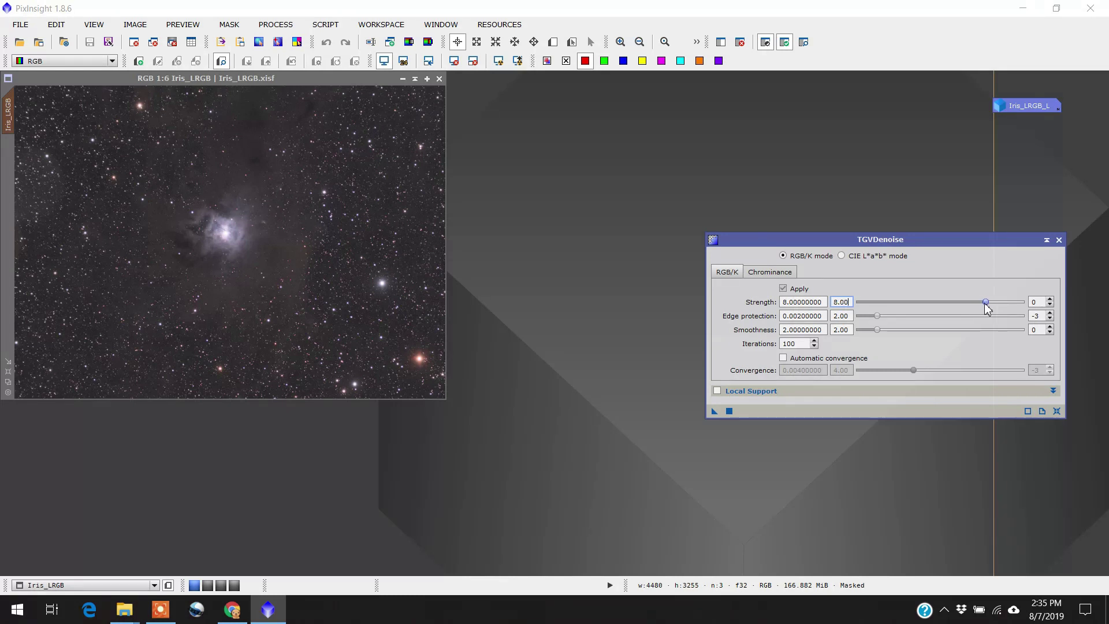
{"action": "left_click", "coordinate": [887, 331]}
{"action": "left_click_drag", "start_coordinate": [908, 335], "coordinate": [931, 338]}
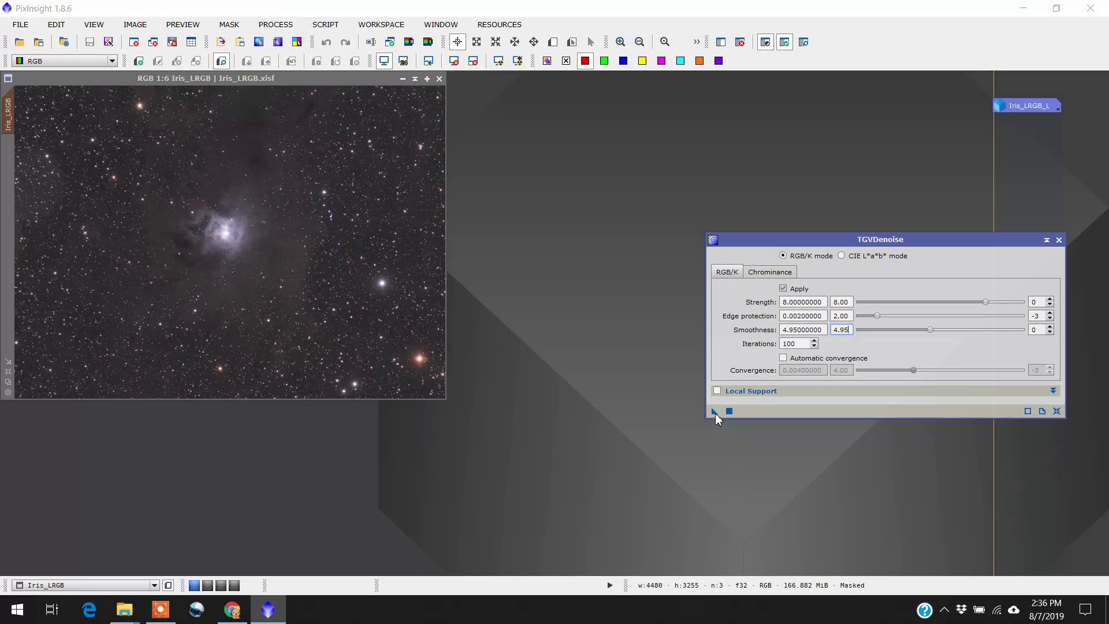
{"action": "left_click_drag", "start_coordinate": [715, 414], "coordinate": [389, 216]}
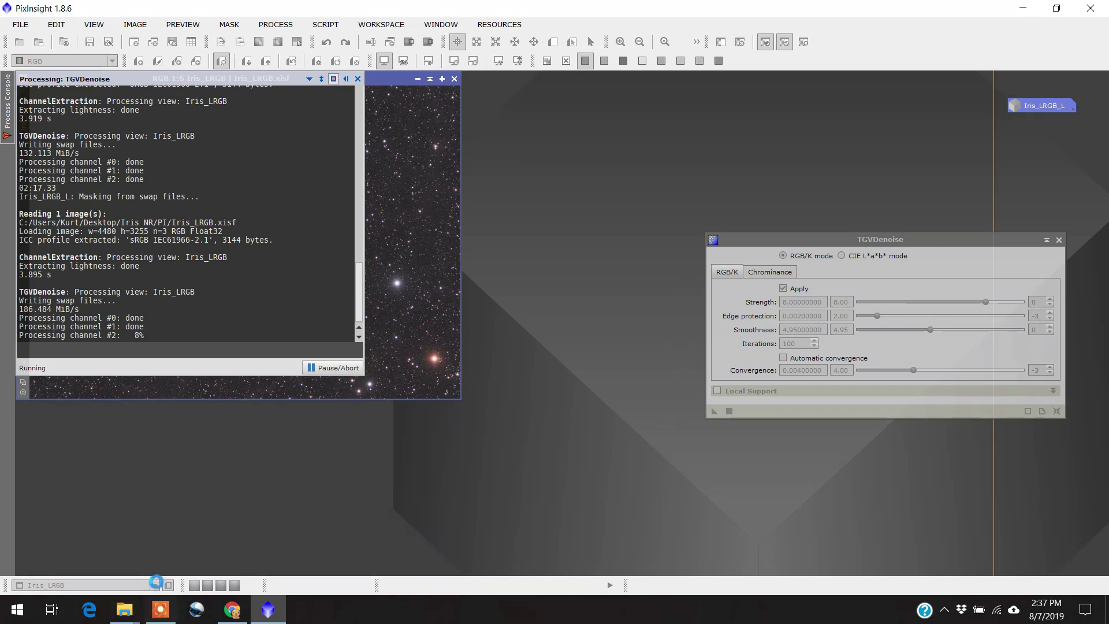
- Let the TGVDenoise run finish all three channels, about 02:21.64
{"action": "left_click", "coordinate": [161, 609]}
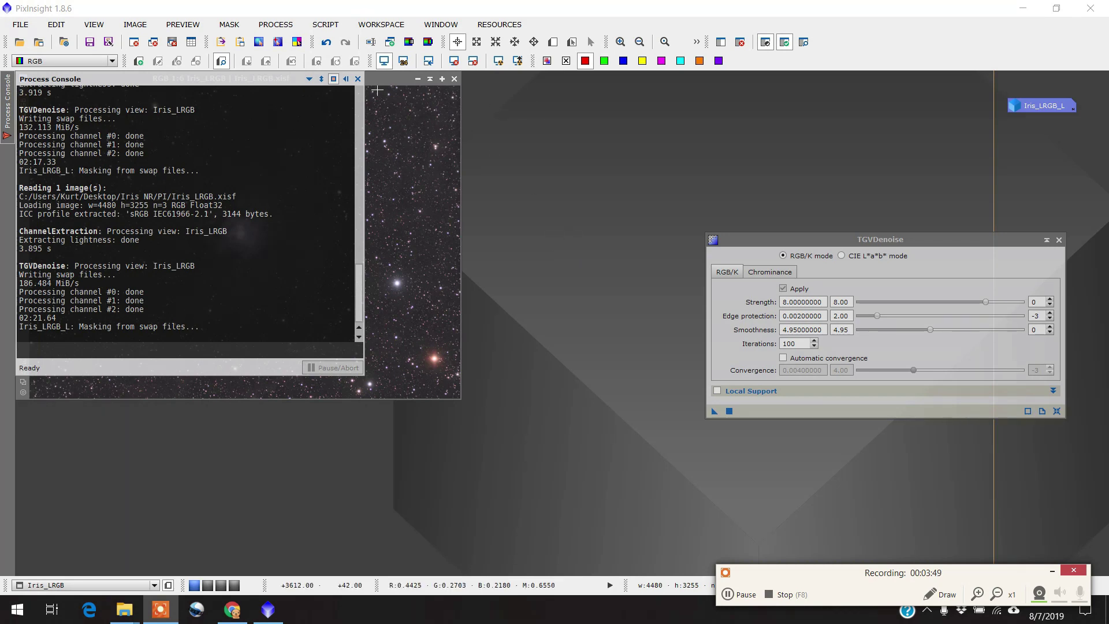
- Compare background noise at 2:1 with Undo/Redo TGVDenoise, keeping the denoised result
{"action": "left_click", "coordinate": [359, 79]}
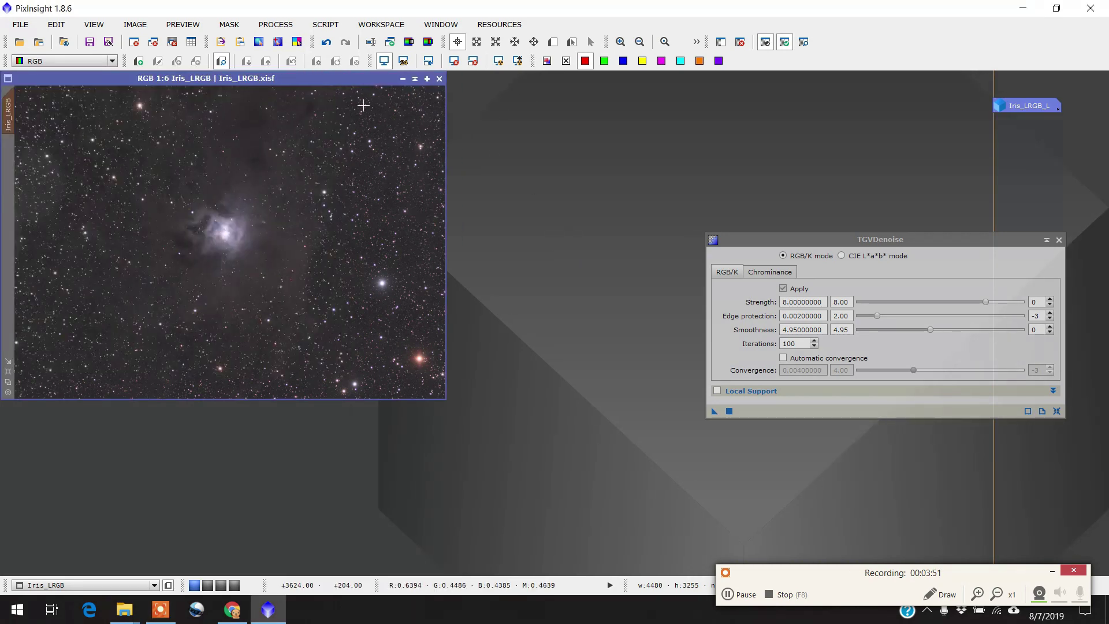
{"action": "left_click_drag", "start_coordinate": [332, 85], "coordinate": [477, 255]}
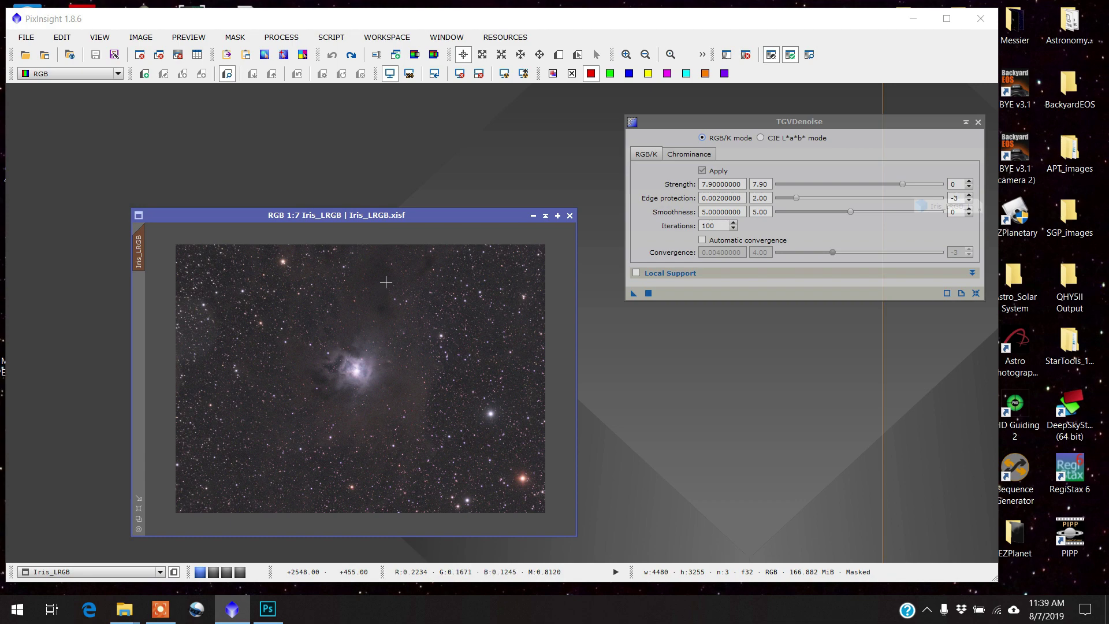
{"action": "scroll", "coordinate": [360, 378], "scroll_direction": "up", "scroll_amount": 7}
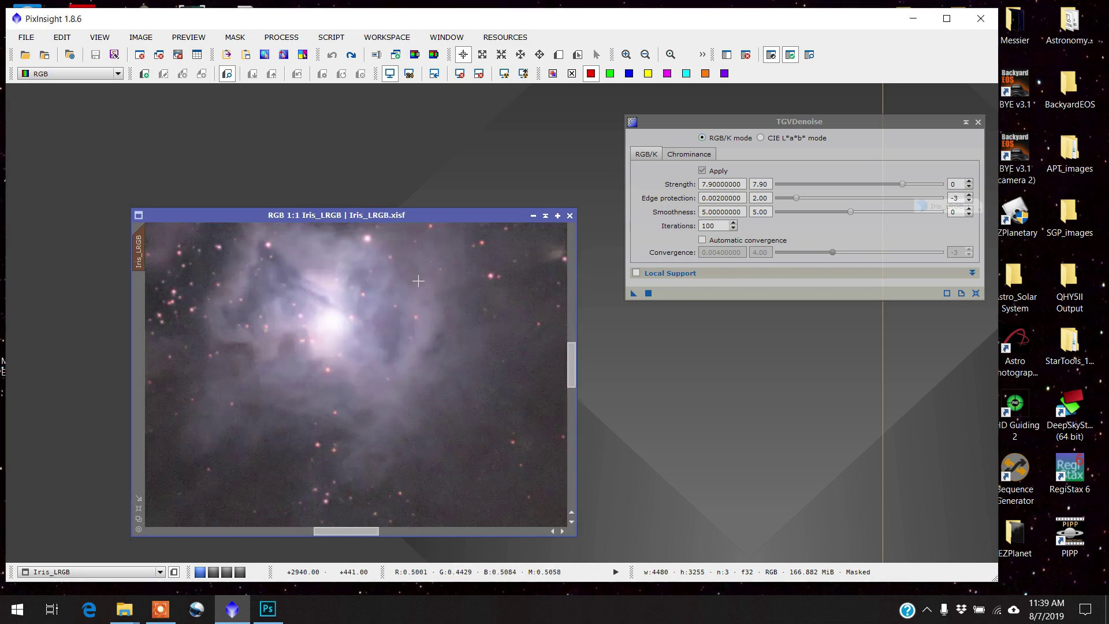
{"action": "left_click_drag", "start_coordinate": [571, 366], "coordinate": [585, 310]}
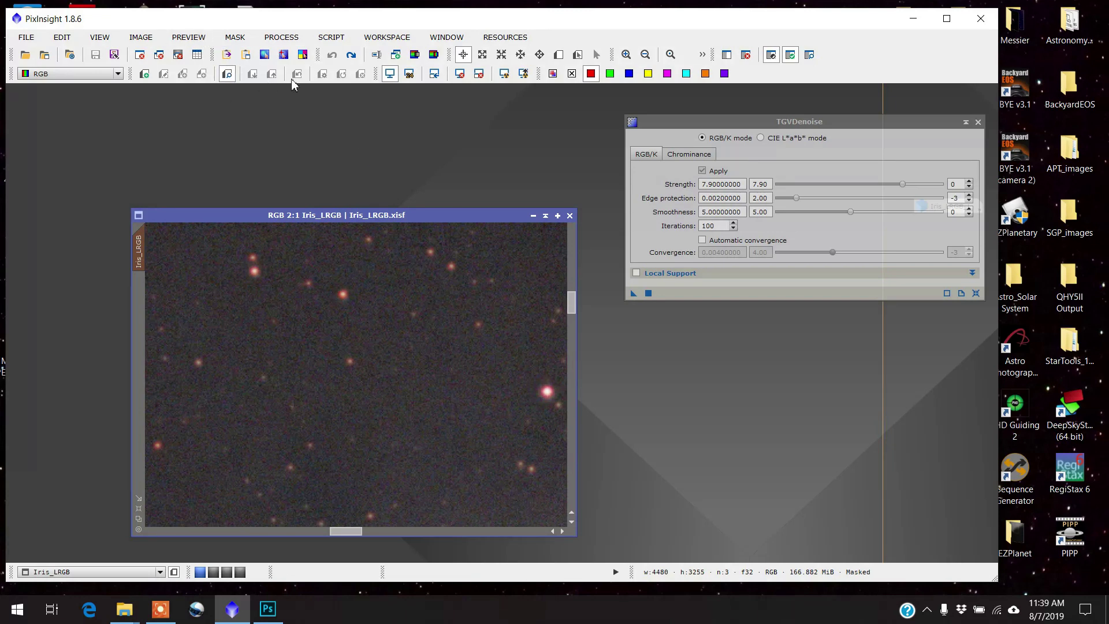
{"action": "left_click", "coordinate": [142, 37]}
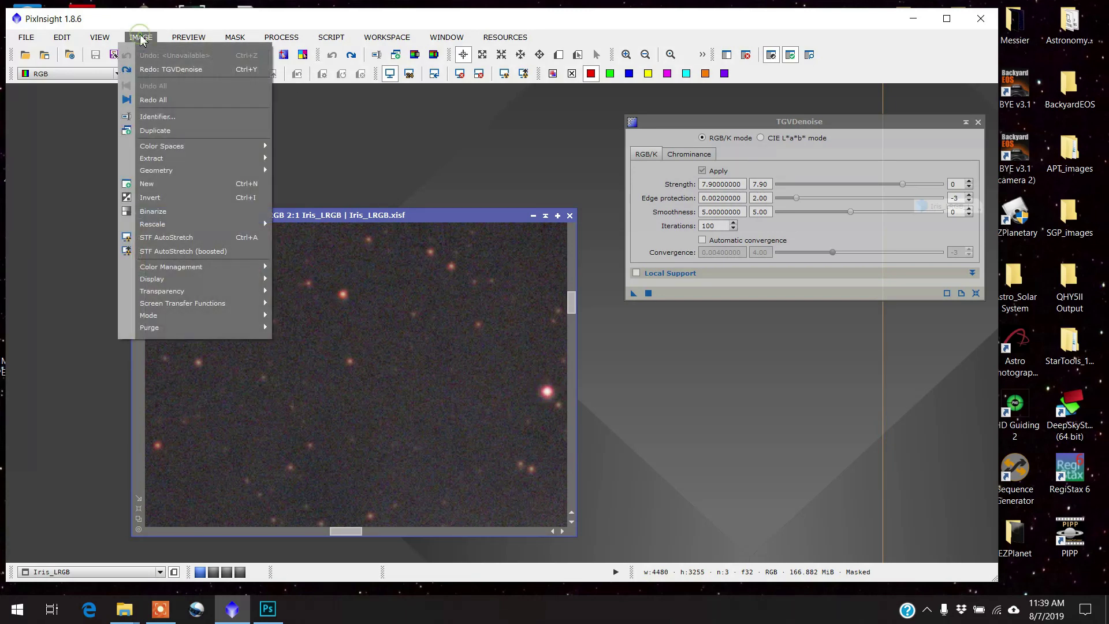
{"action": "left_click", "coordinate": [167, 69]}
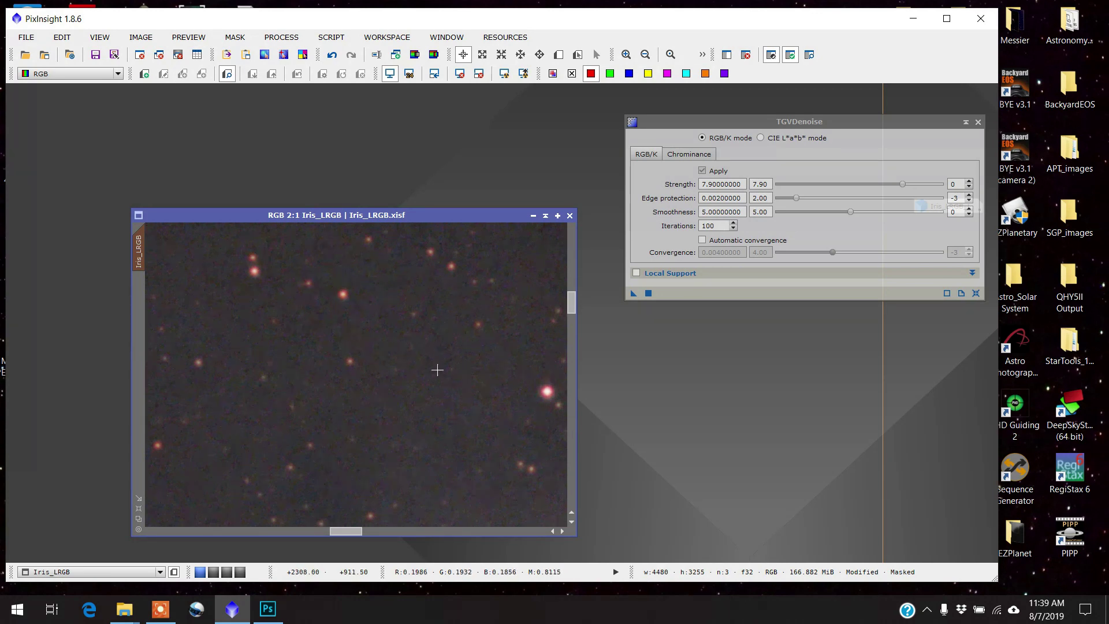
{"action": "scroll", "coordinate": [388, 287], "scroll_direction": "down", "scroll_amount": 3}
{"action": "scroll", "coordinate": [388, 287], "scroll_direction": "down", "scroll_amount": 4}
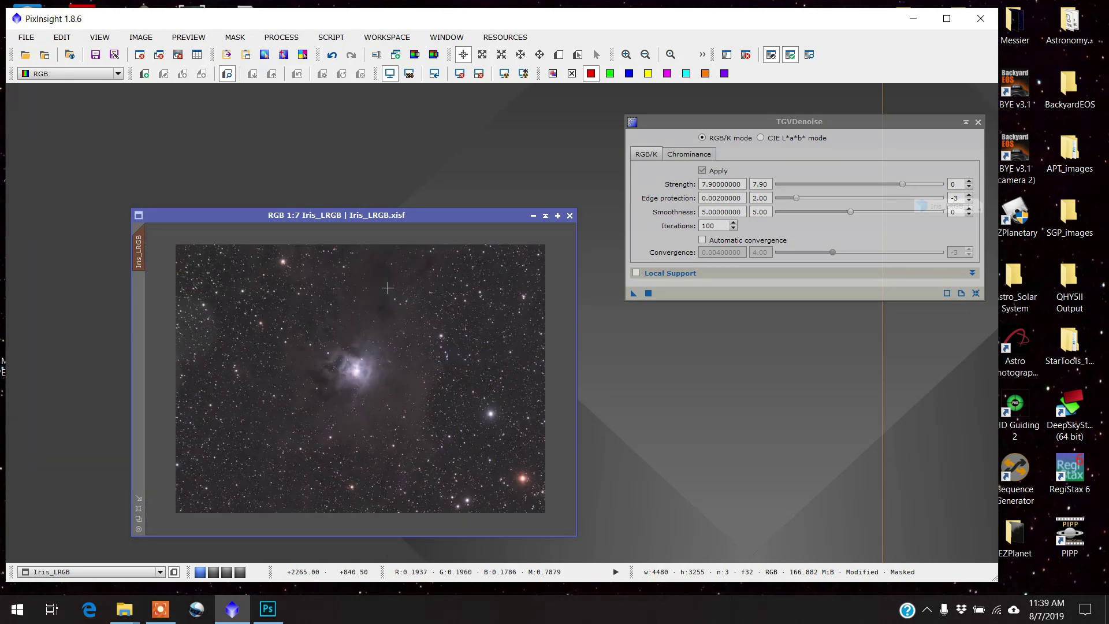
{"action": "left_click_drag", "start_coordinate": [428, 223], "coordinate": [398, 208]}
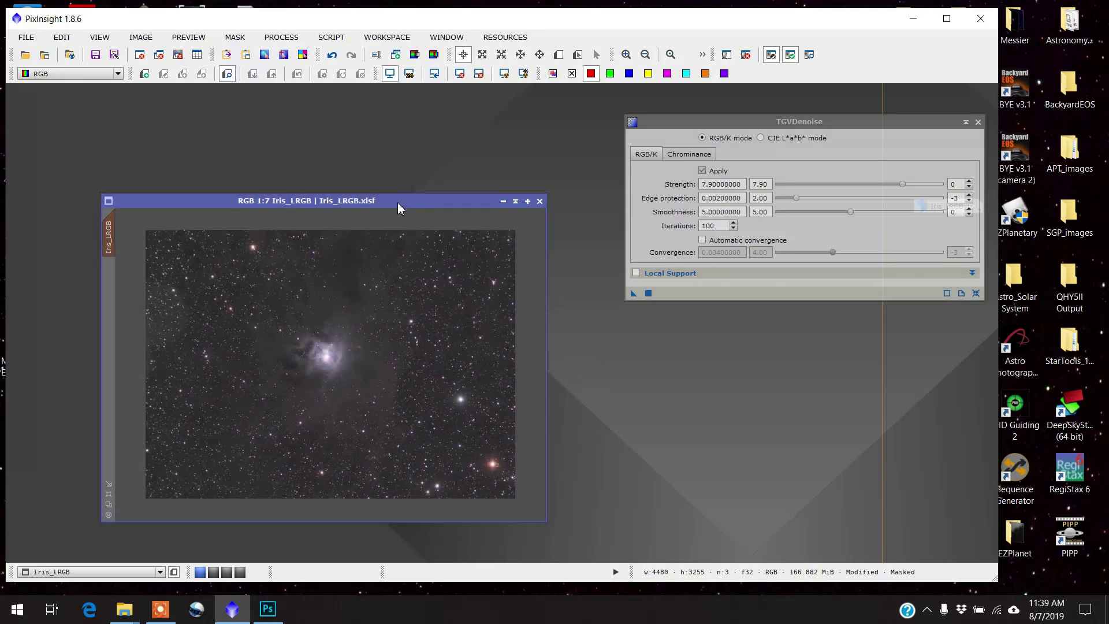
- Switch TGVDenoise to CIE L*a*b* mode (chrominance Strength 7, Smoothness 2) and apply to Iris_LRGB
{"action": "left_click", "coordinate": [691, 156]}
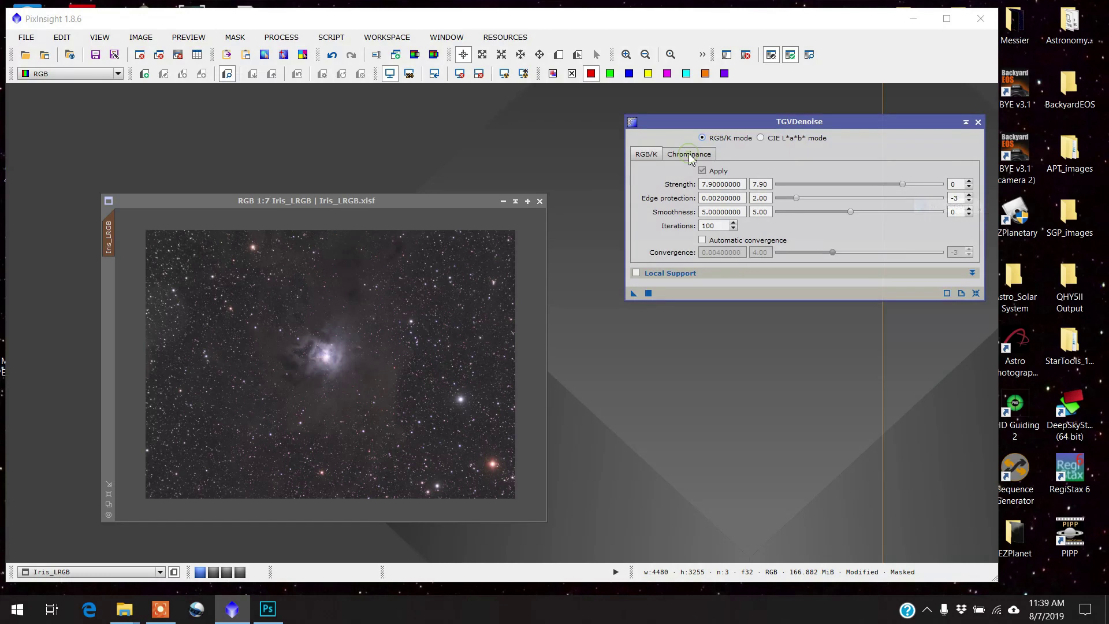
{"action": "left_click", "coordinate": [761, 139]}
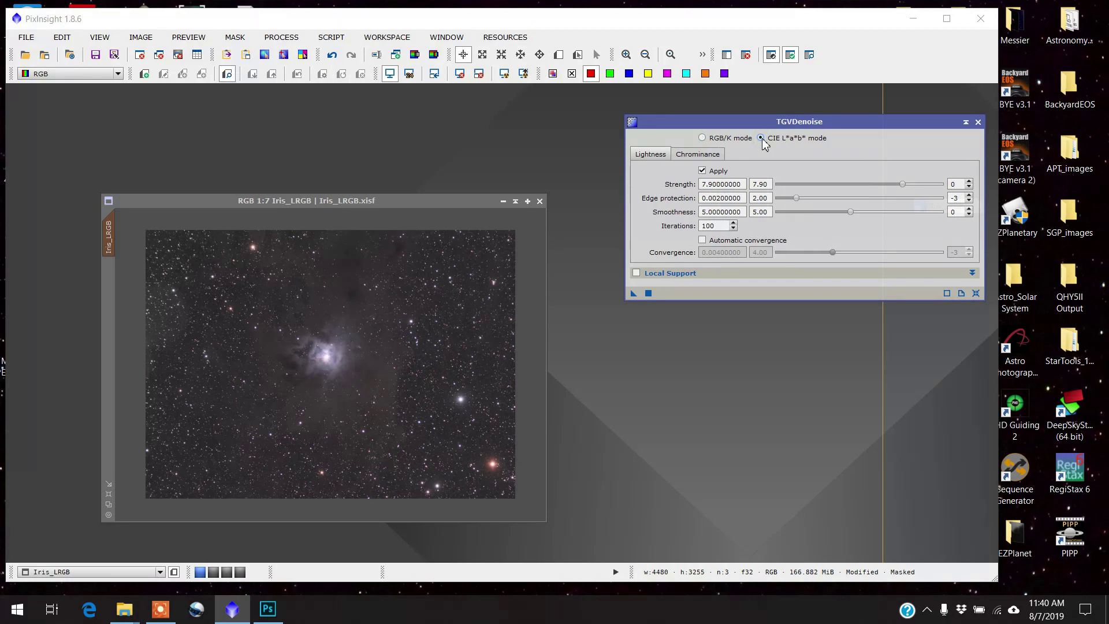
{"action": "left_click", "coordinate": [712, 153]}
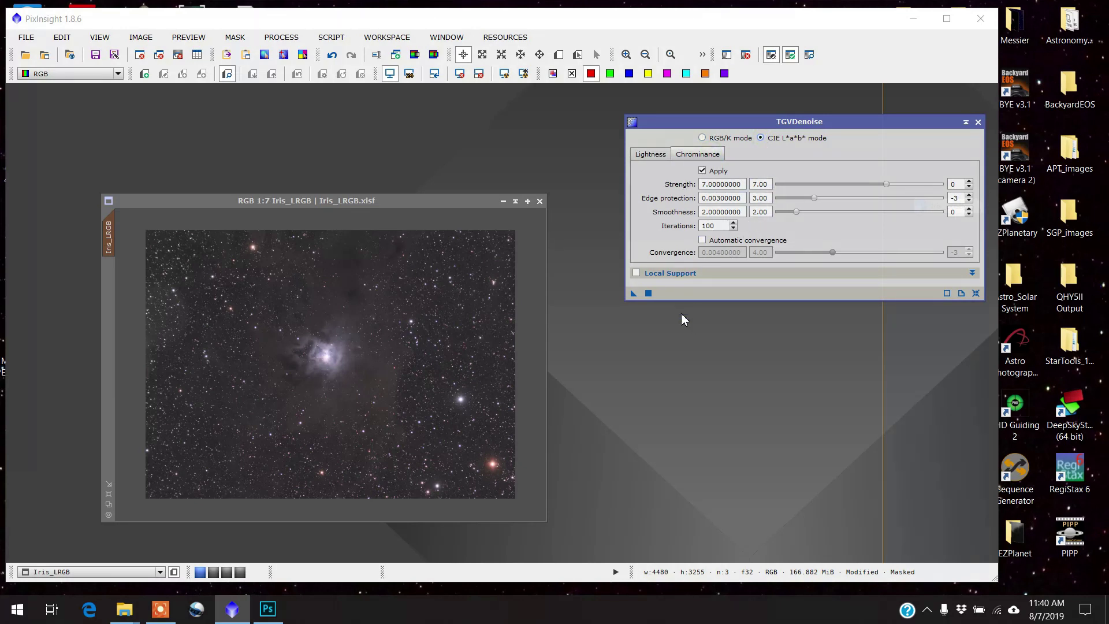
{"action": "left_click_drag", "start_coordinate": [375, 202], "coordinate": [392, 209]}
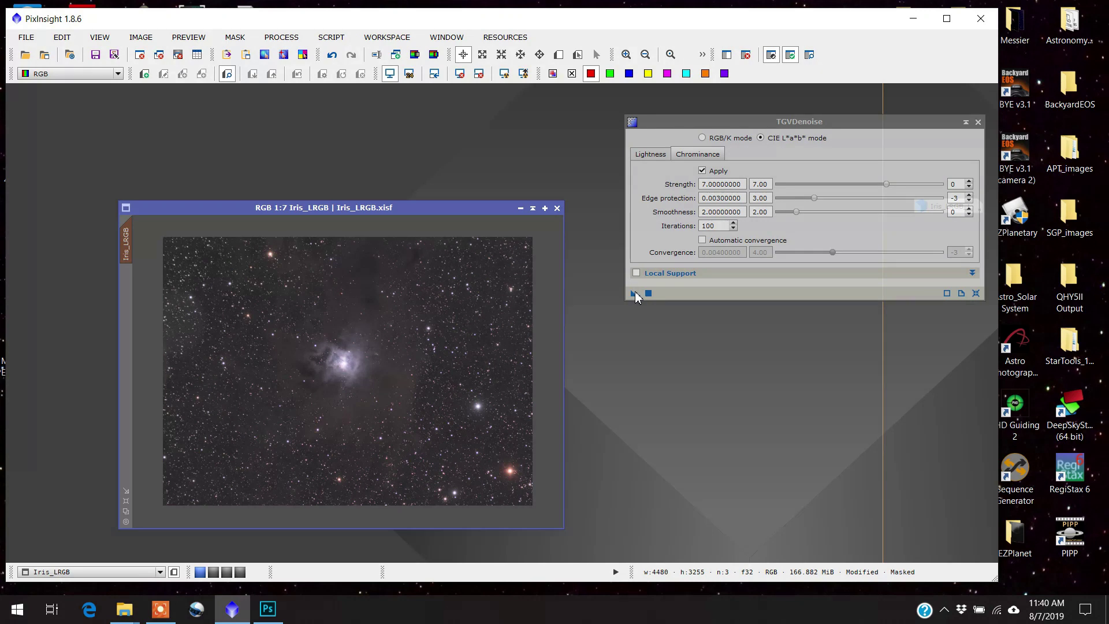
{"action": "left_click_drag", "start_coordinate": [635, 295], "coordinate": [479, 296]}
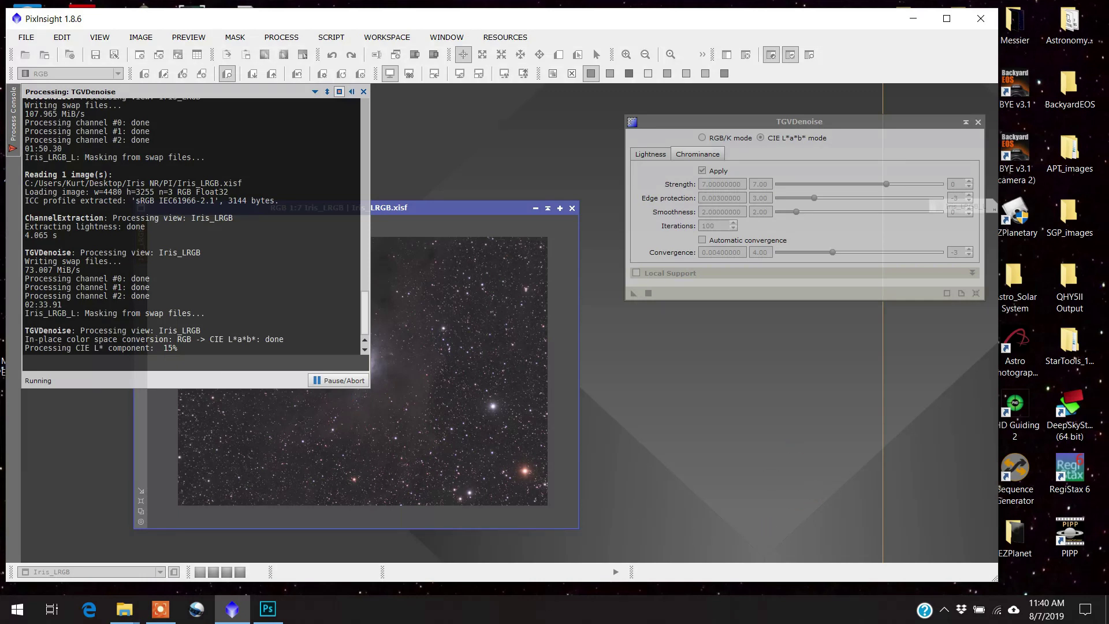
- Let the CIE L*a*b* chrominance denoise finish, about 02:09.84
{"action": "left_click", "coordinate": [160, 609]}
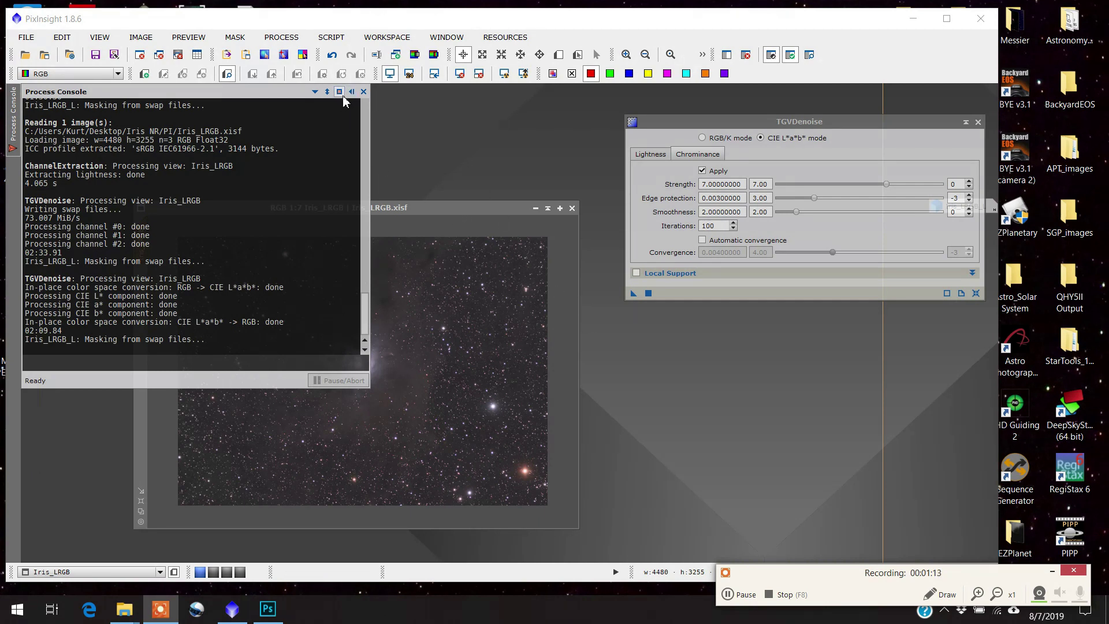
- Close the console, undo TGVDenoise, and zoom to 1:1 to inspect the original
{"action": "left_click", "coordinate": [363, 91]}
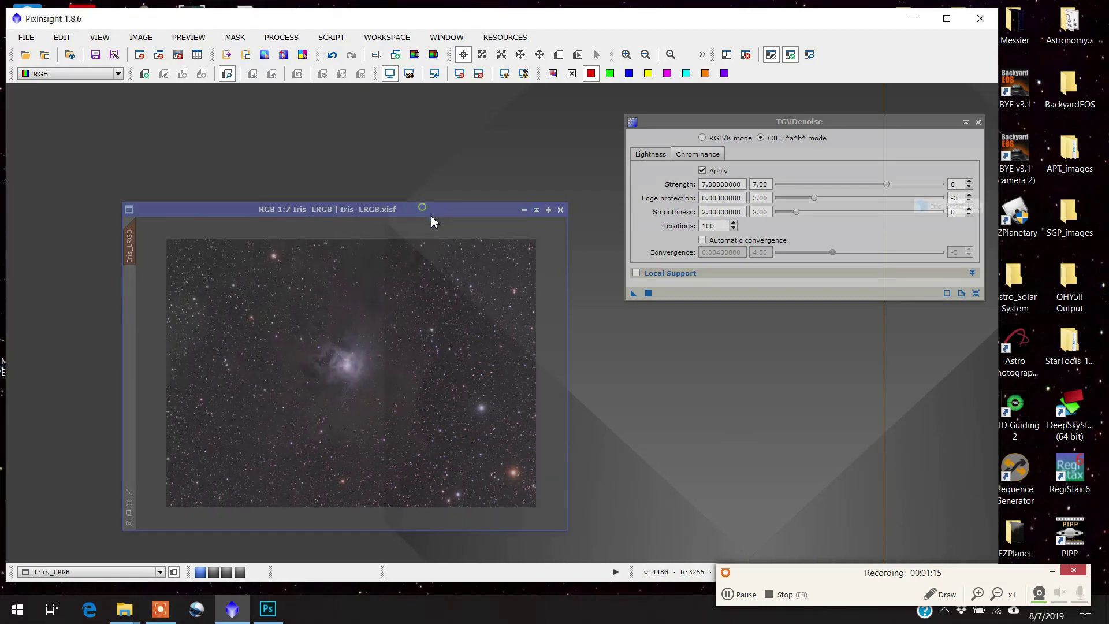
{"action": "left_click_drag", "start_coordinate": [432, 218], "coordinate": [438, 231]}
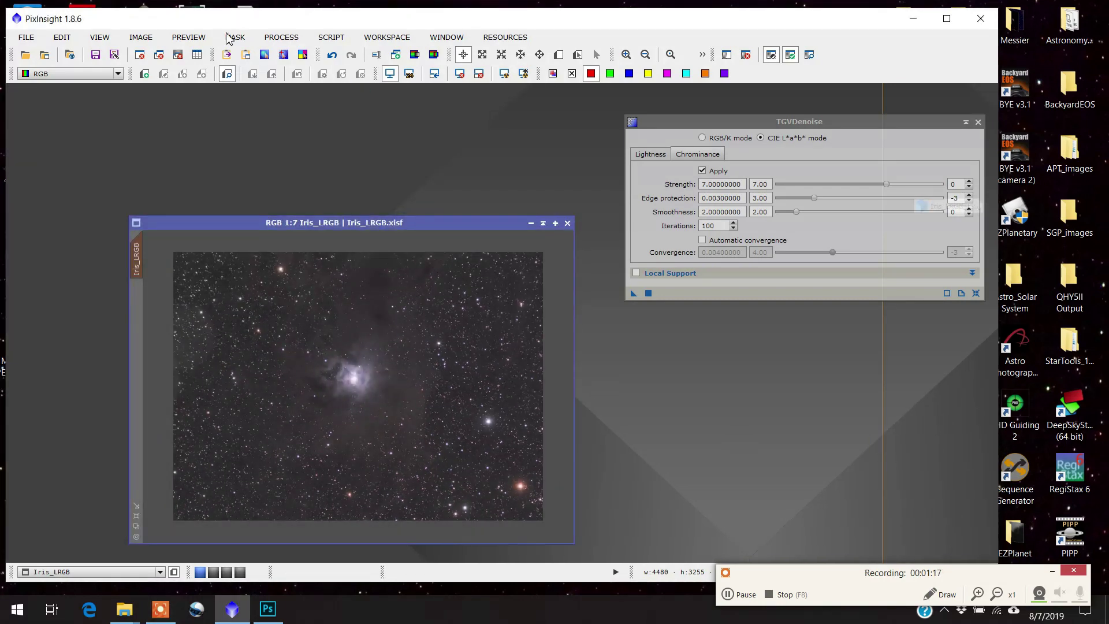
{"action": "left_click", "coordinate": [141, 38]}
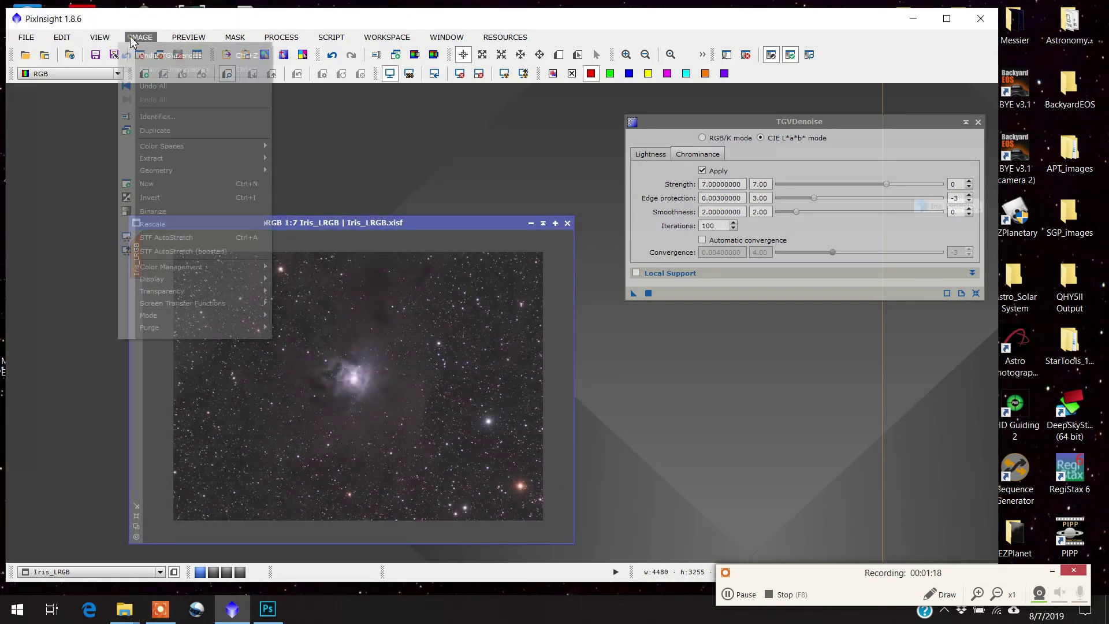
{"action": "left_click", "coordinate": [156, 56]}
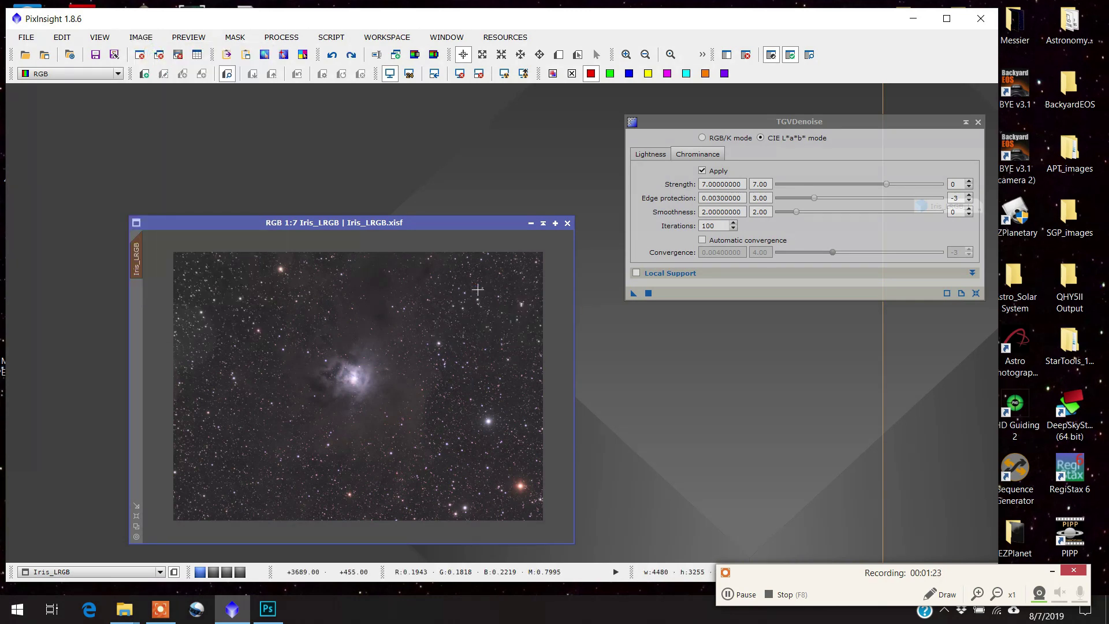
{"action": "scroll", "coordinate": [477, 290], "scroll_direction": "up", "scroll_amount": 6}
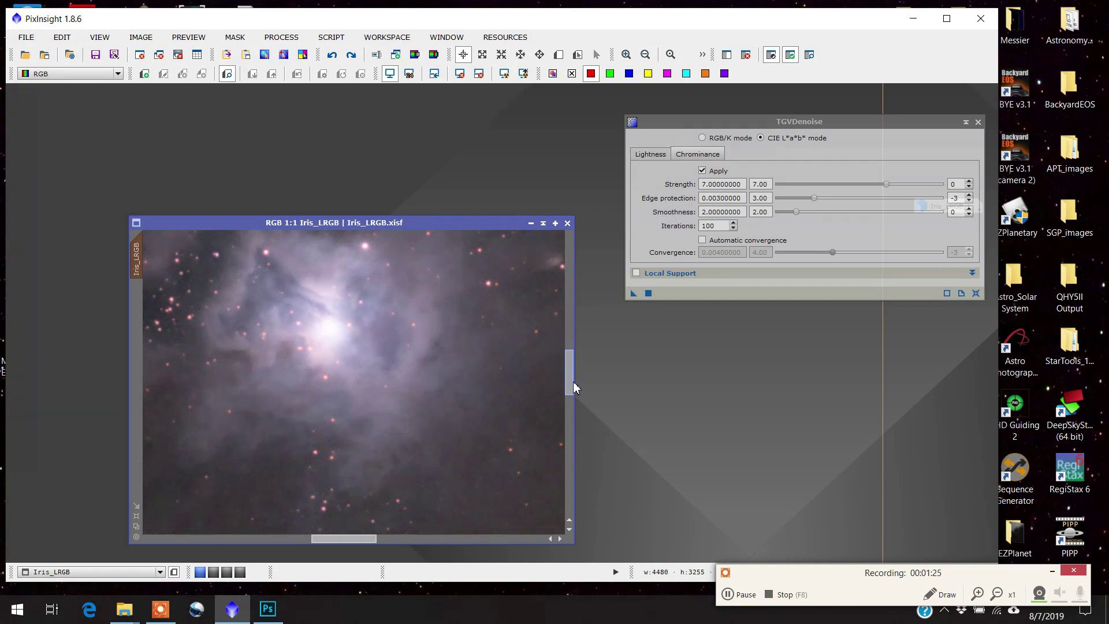
{"action": "left_click_drag", "start_coordinate": [573, 388], "coordinate": [573, 346]}
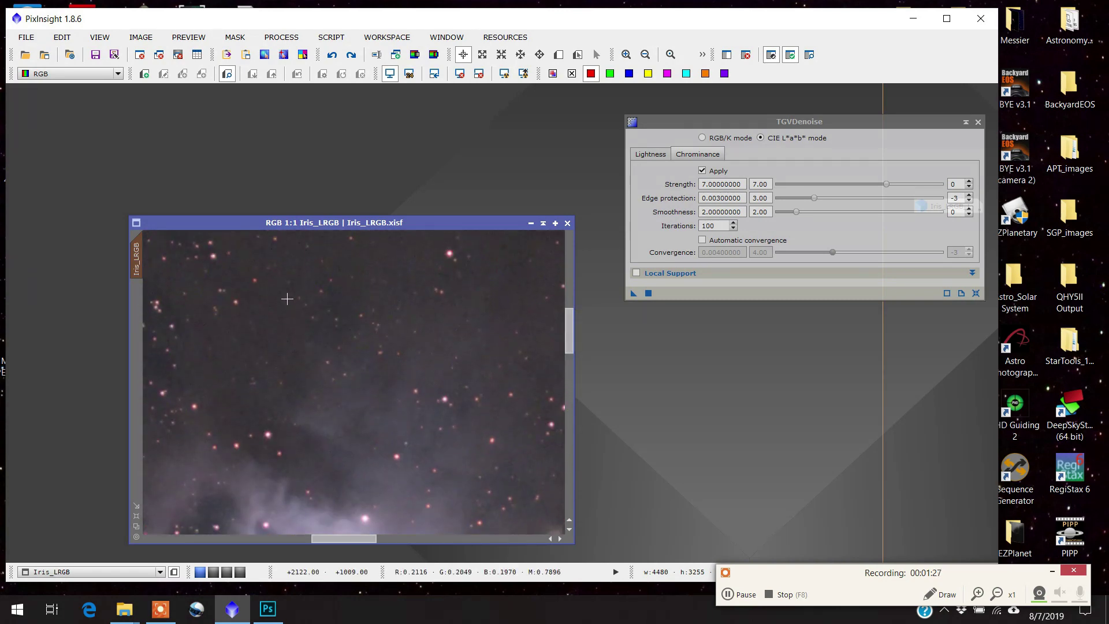
- Redo TGVDenoise and zoom back out to fit
{"action": "left_click", "coordinate": [142, 37]}
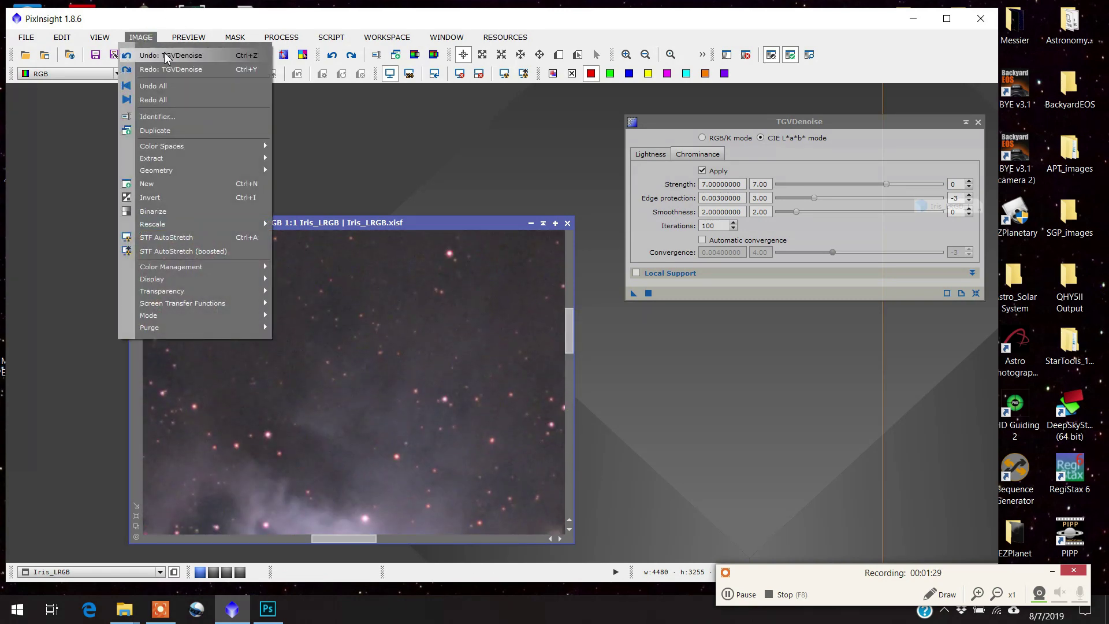
{"action": "left_click", "coordinate": [172, 69]}
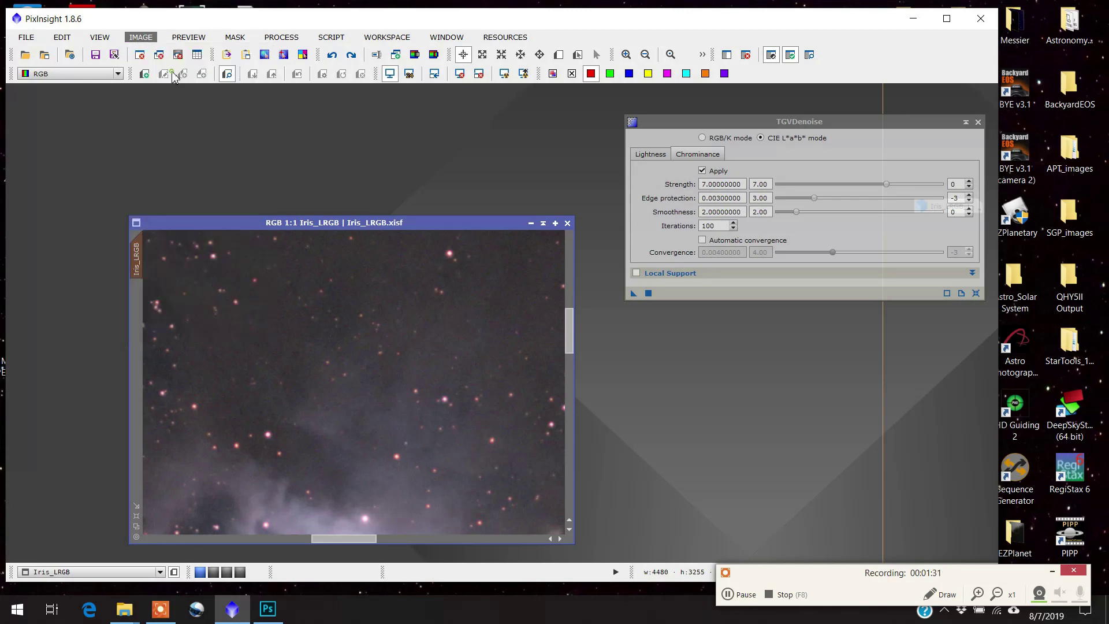
{"action": "scroll", "coordinate": [355, 281], "scroll_direction": "down", "scroll_amount": 1}
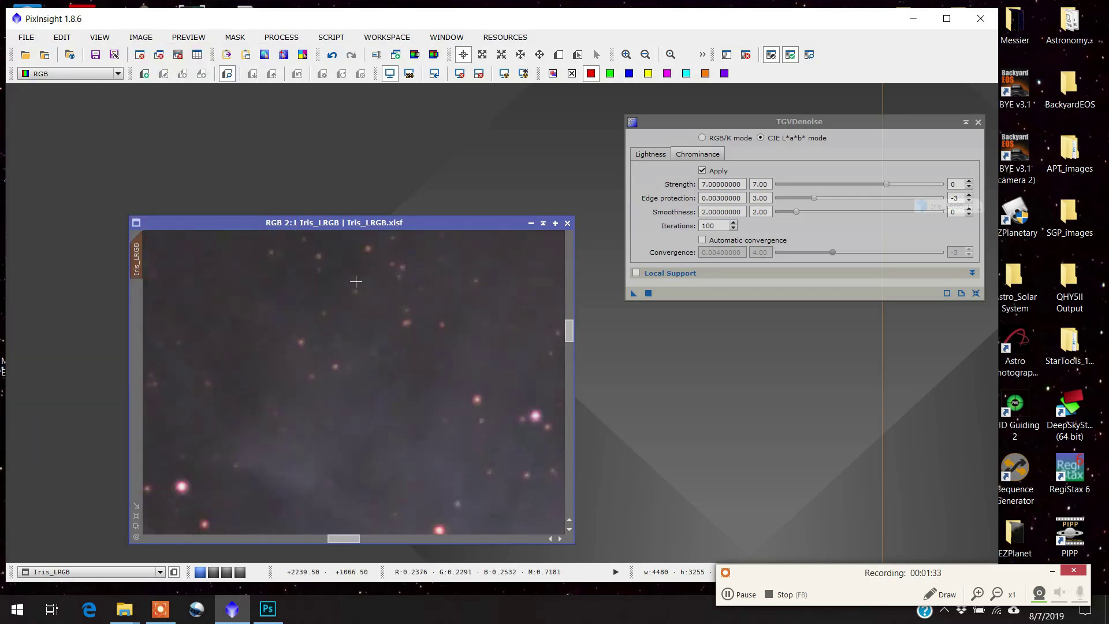
{"action": "scroll", "coordinate": [355, 280], "scroll_direction": "down", "scroll_amount": 6}
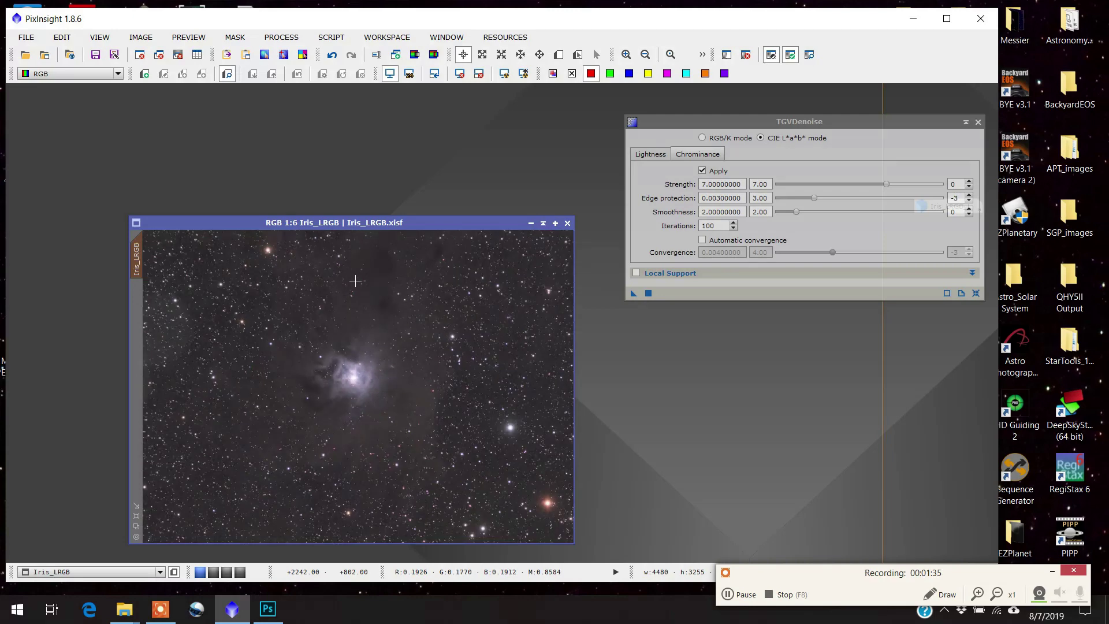
- Toggle TGVDenoise once more to compare before and after
{"action": "left_click", "coordinate": [141, 37]}
{"action": "key", "text": "Escape"}
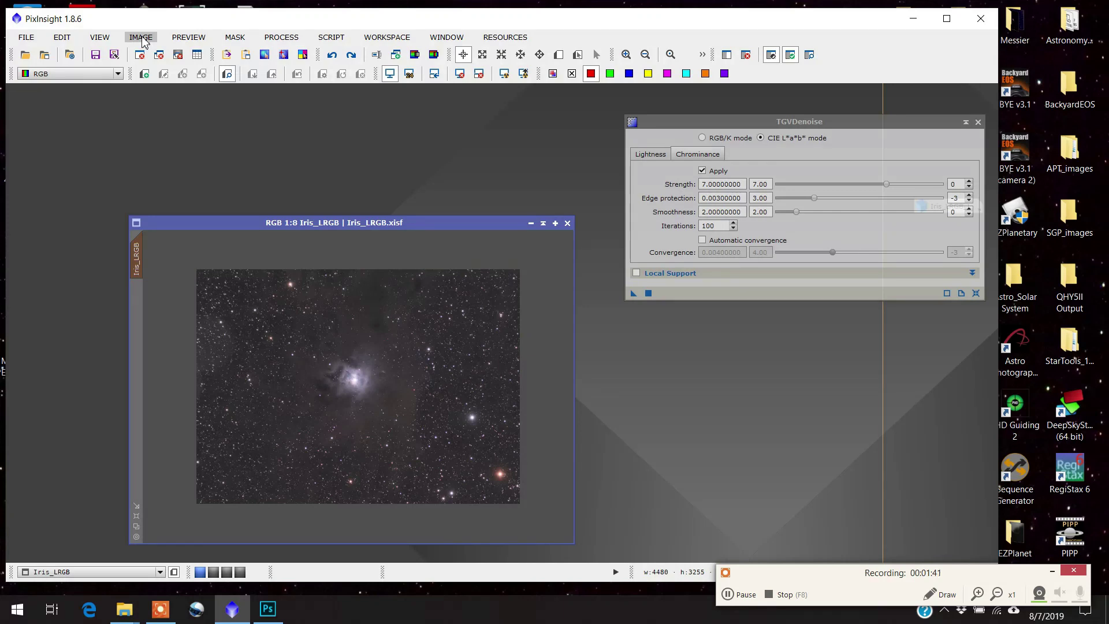
{"action": "left_click", "coordinate": [142, 39]}
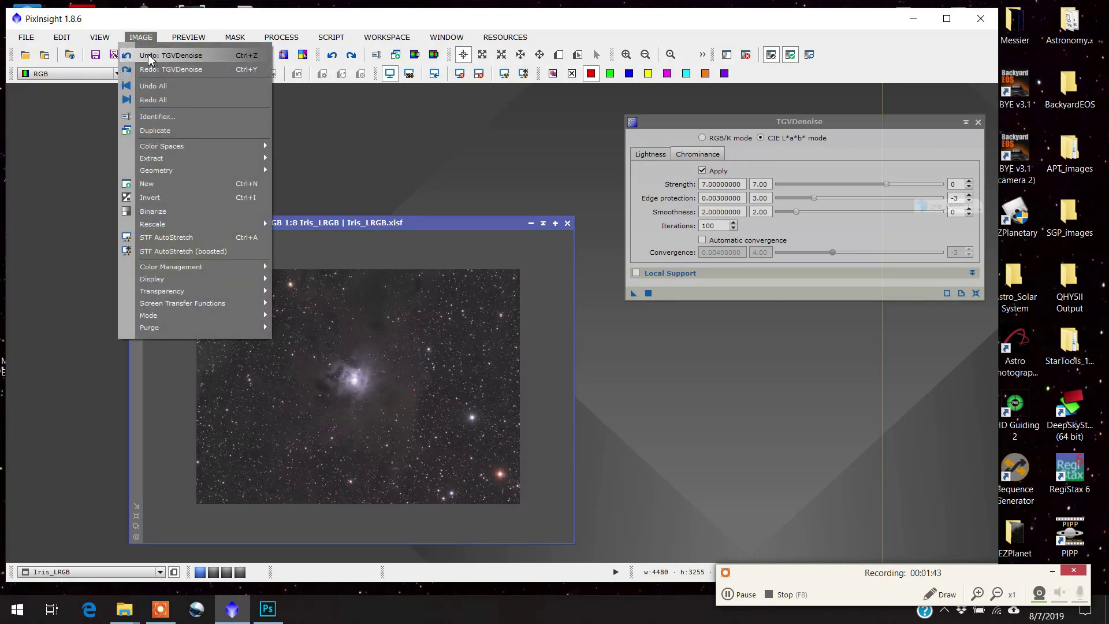
{"action": "left_click", "coordinate": [151, 66]}
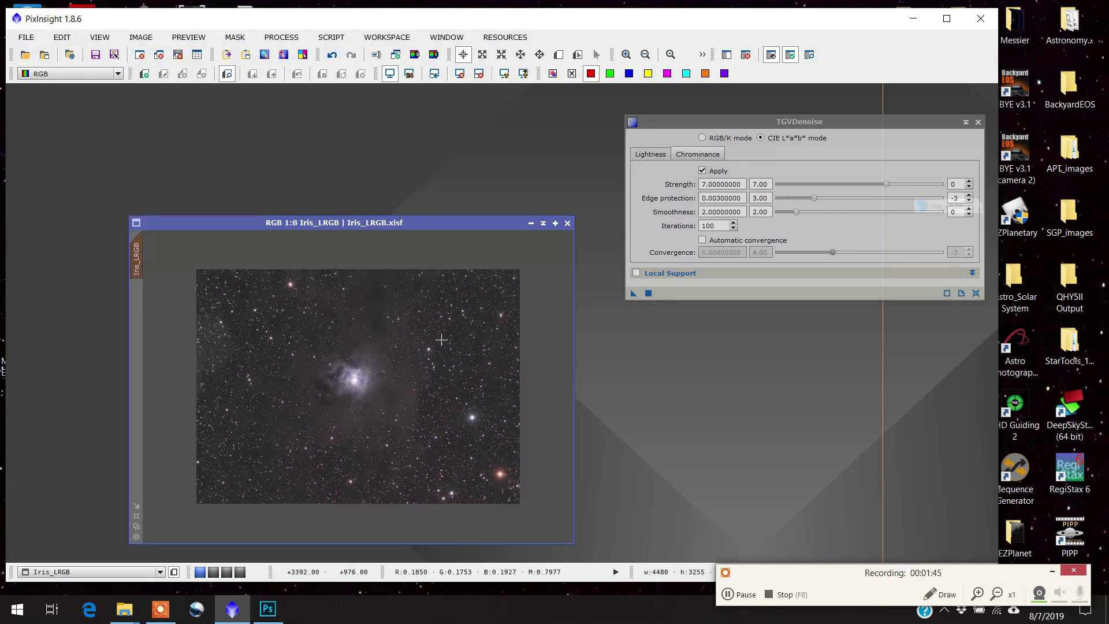
{"action": "left_click_drag", "start_coordinate": [478, 227], "coordinate": [455, 174]}
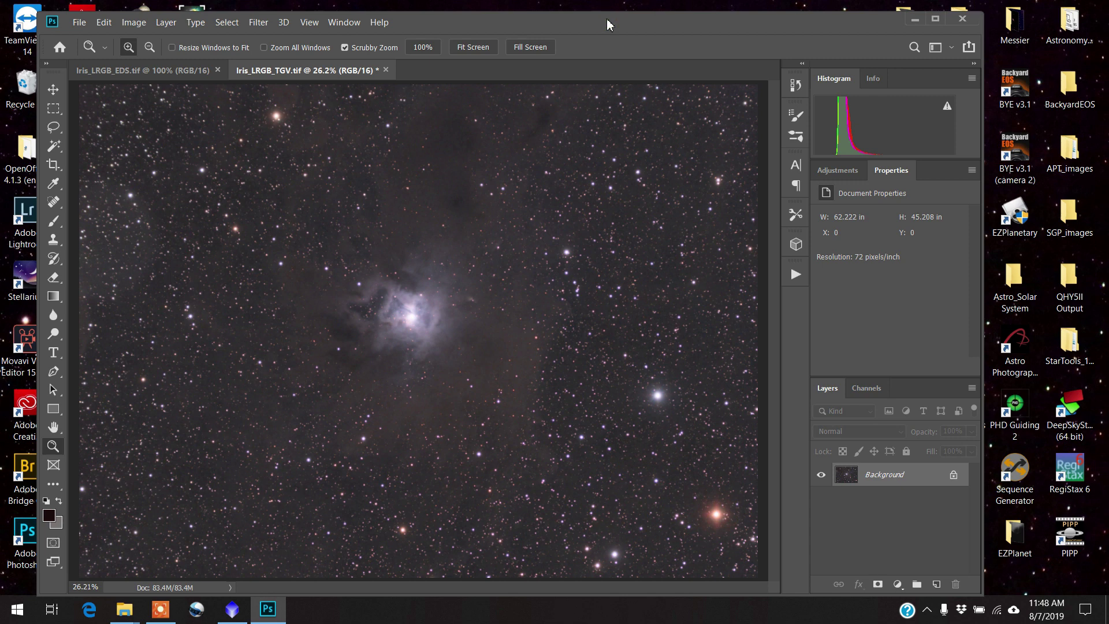
- Duplicate the Background layer of Iris_LRGB_TGV.tif into a Background copy layer
{"action": "left_click_drag", "start_coordinate": [607, 24], "coordinate": [603, 24]}
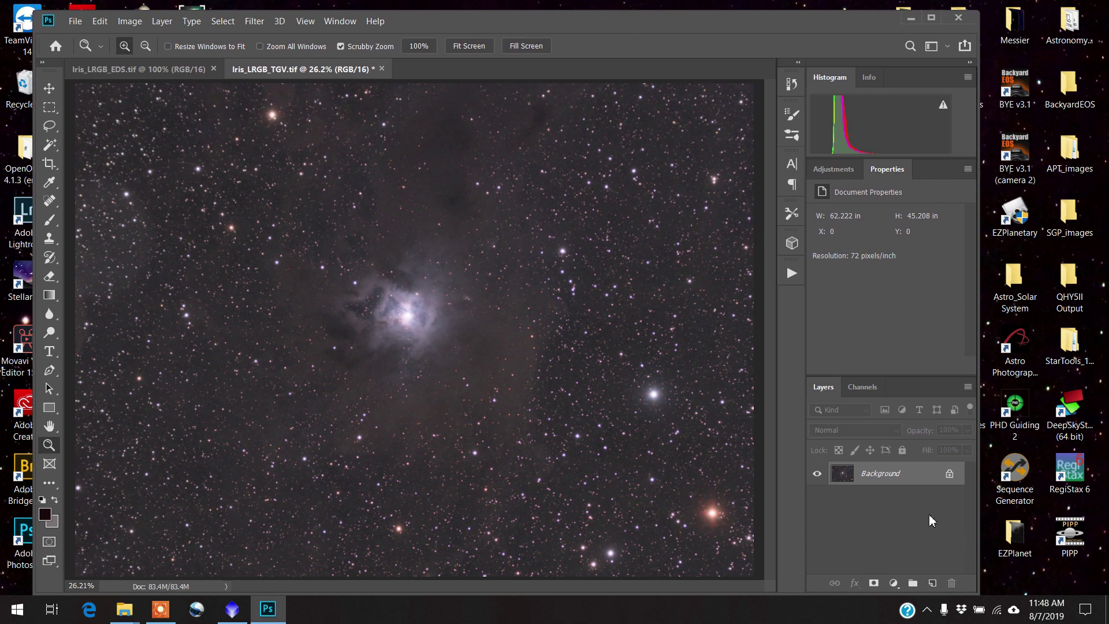
{"action": "left_click_drag", "start_coordinate": [902, 477], "coordinate": [931, 583]}
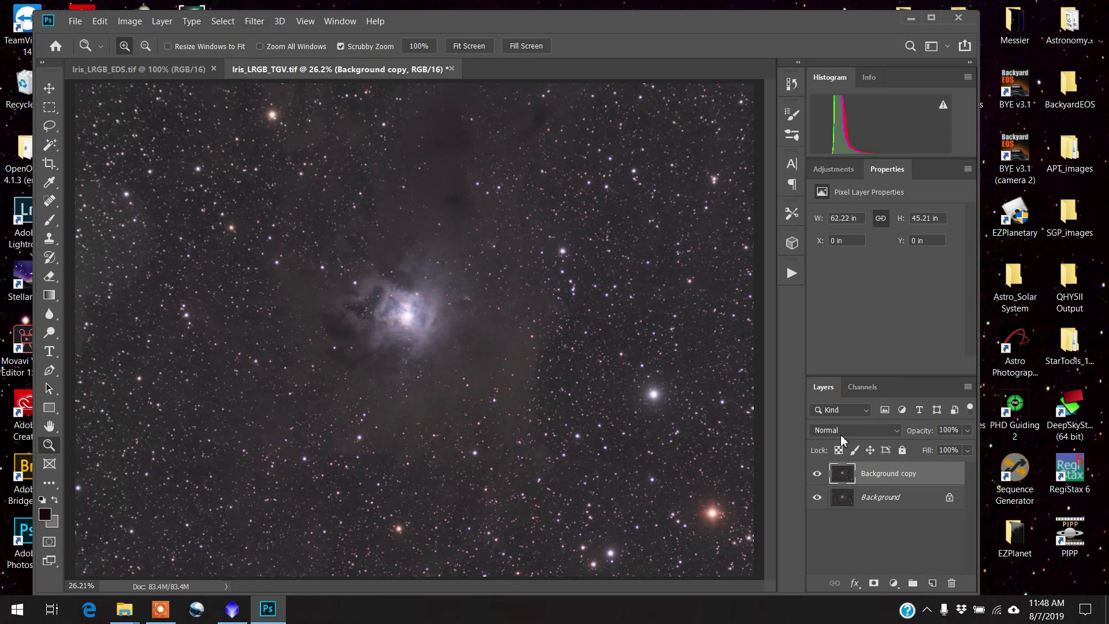
{"action": "left_click", "coordinate": [253, 23]}
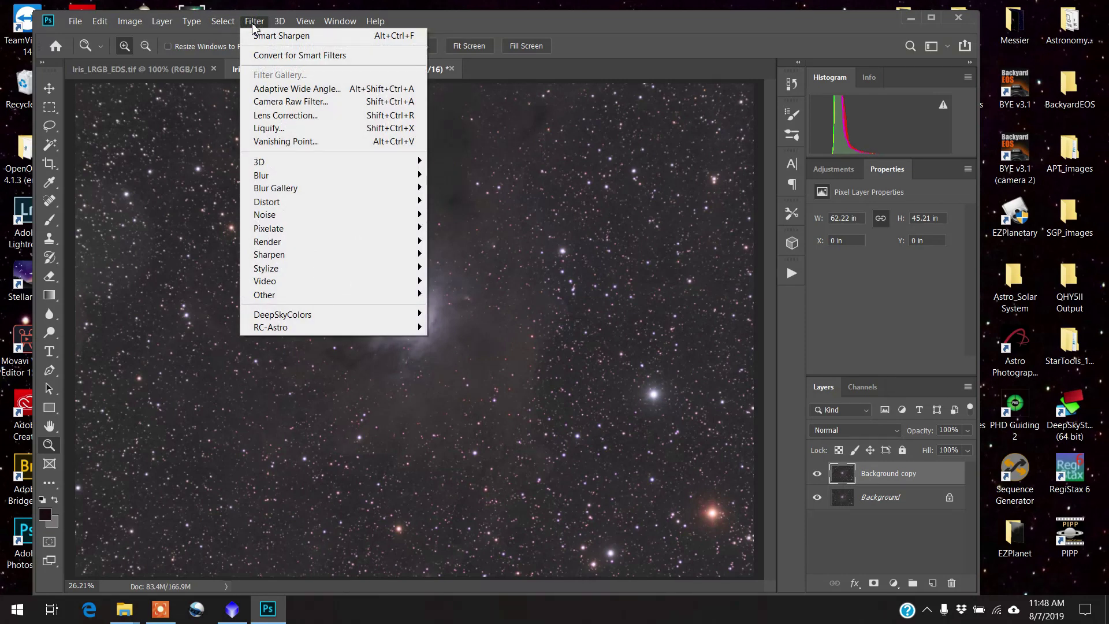
- Apply Smart Sharpen to the Background copy: Amount 190%, Radius 0.7 px, Reduce Noise 68%
{"action": "mouse_move", "coordinate": [271, 260]}
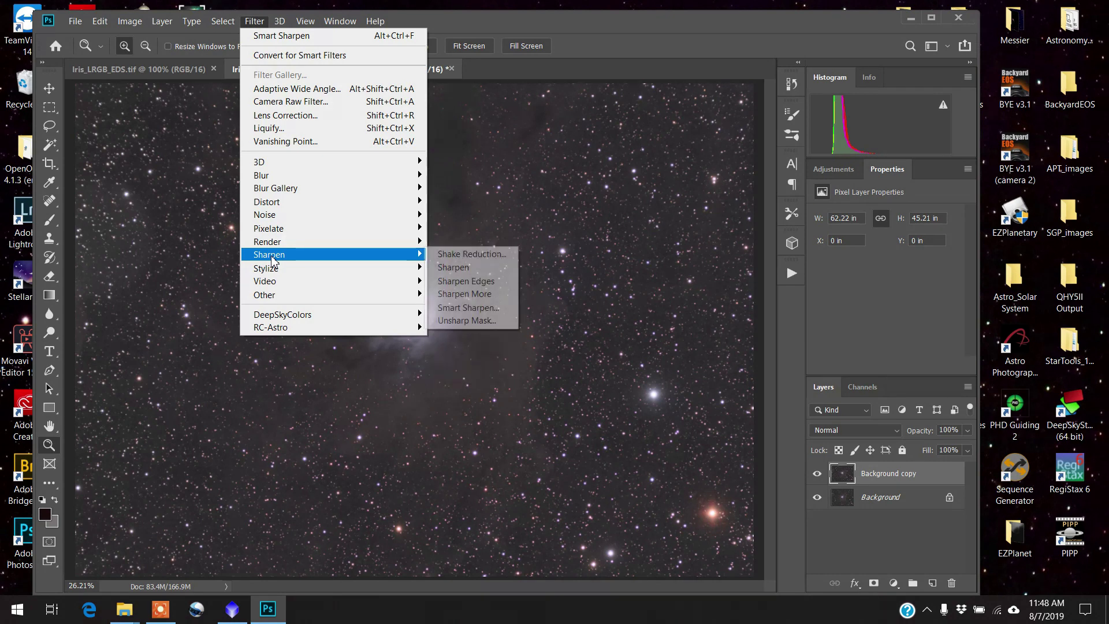
{"action": "left_click", "coordinate": [475, 309]}
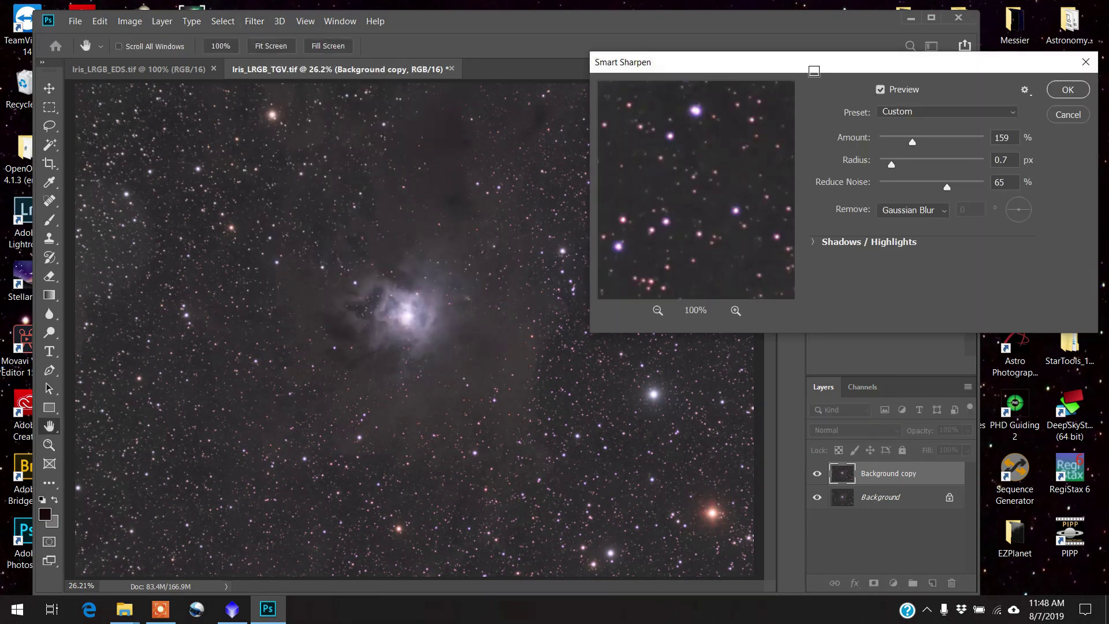
{"action": "left_click_drag", "start_coordinate": [798, 60], "coordinate": [755, 54]}
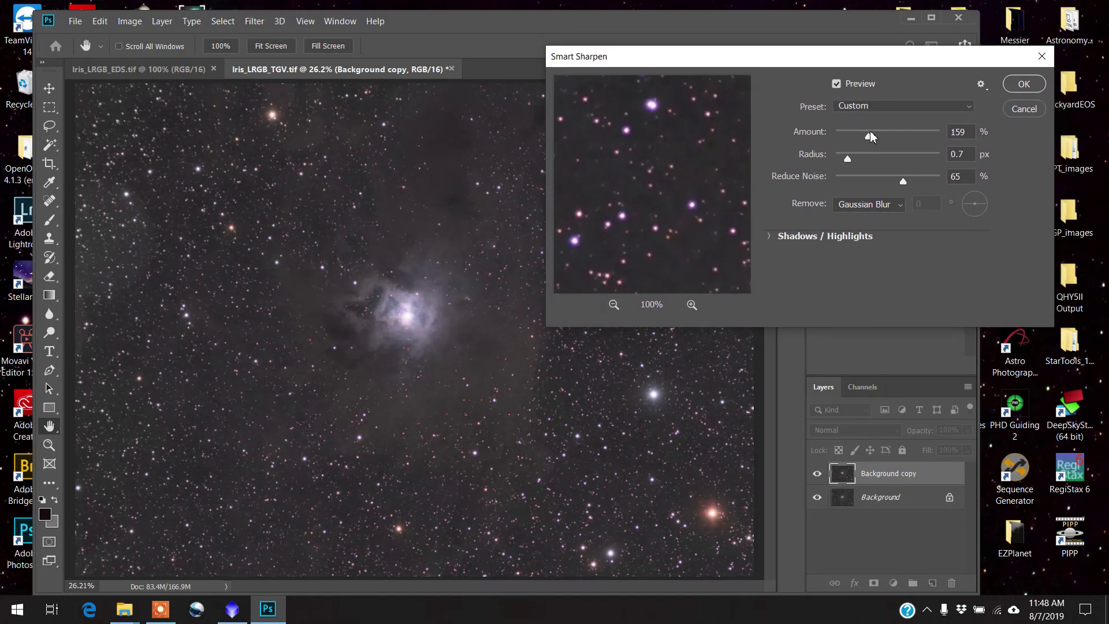
{"action": "left_click_drag", "start_coordinate": [867, 135], "coordinate": [844, 138]}
{"action": "left_click_drag", "start_coordinate": [868, 137], "coordinate": [875, 137]}
{"action": "mouse_move", "coordinate": [846, 160]}
{"action": "left_mouse_down"}
{"action": "mouse_move", "coordinate": [875, 162]}
{"action": "mouse_move", "coordinate": [847, 163]}
{"action": "left_mouse_up"}
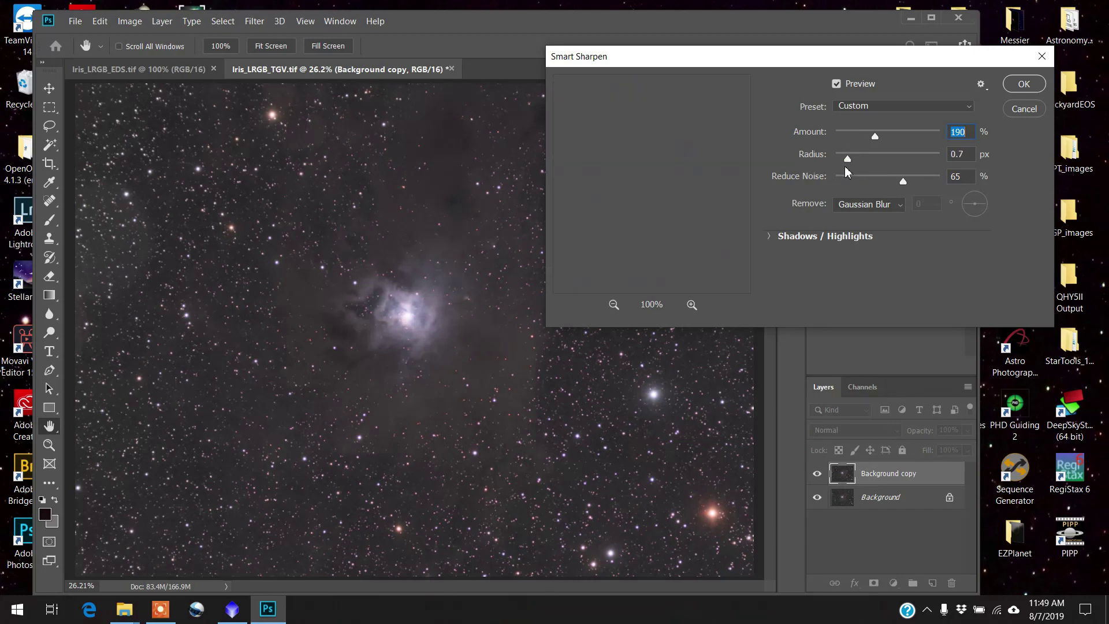
{"action": "key", "text": "Tab"}
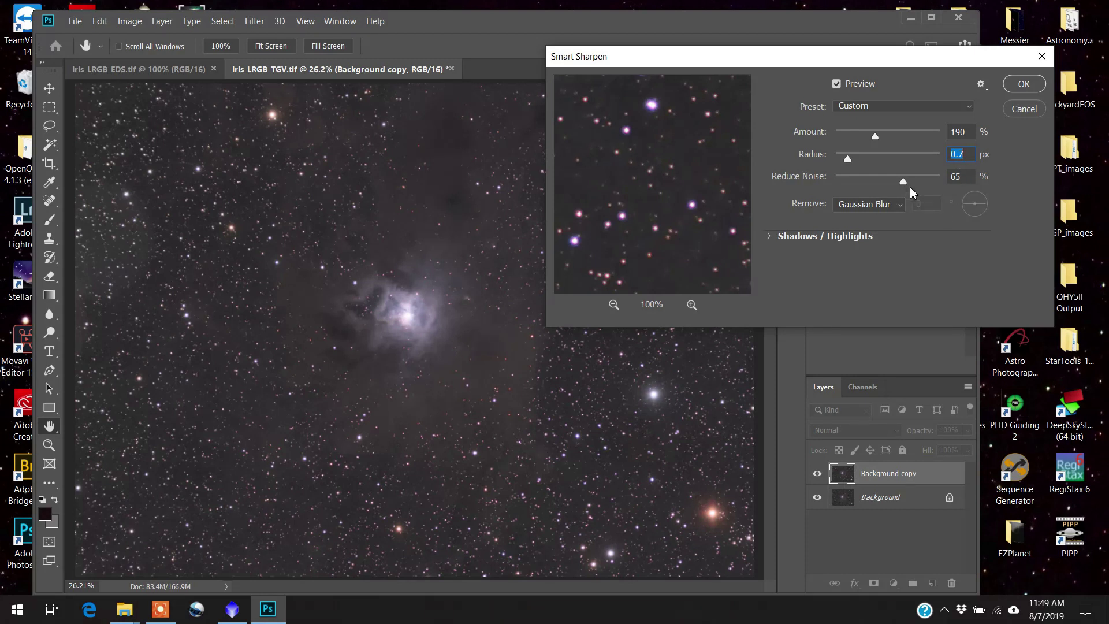
{"action": "mouse_move", "coordinate": [903, 181]}
{"action": "left_mouse_down"}
{"action": "mouse_move", "coordinate": [837, 179]}
{"action": "mouse_move", "coordinate": [906, 182]}
{"action": "left_mouse_up"}
{"action": "left_click", "coordinate": [1019, 85]}
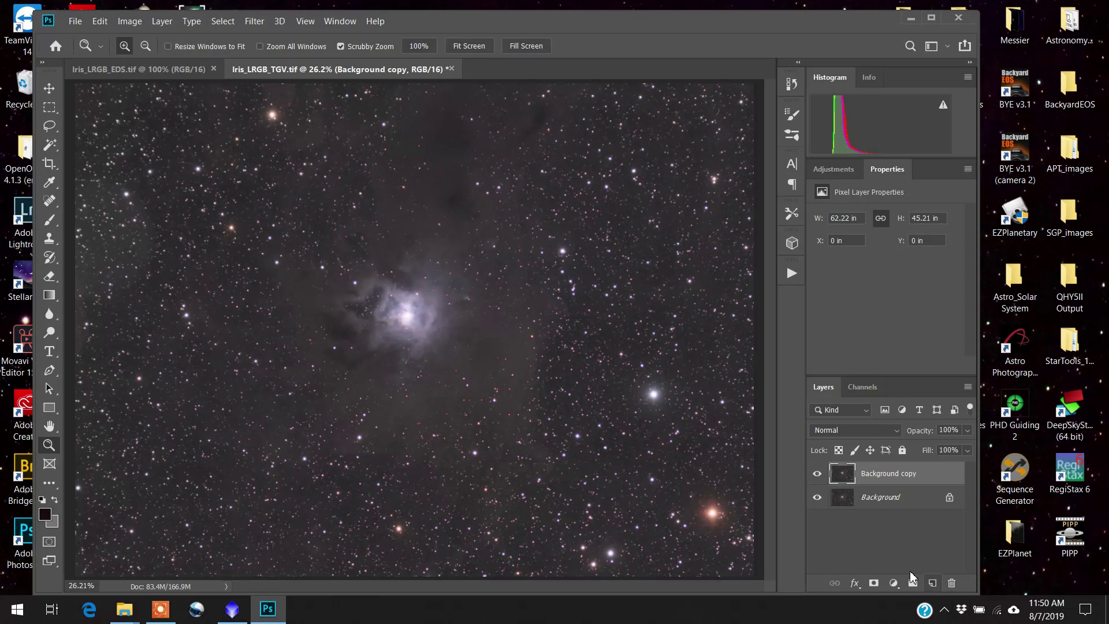
- Hide the sharpened Background copy layer to compare it with the unsharpened original
{"action": "left_click", "coordinate": [818, 475]}
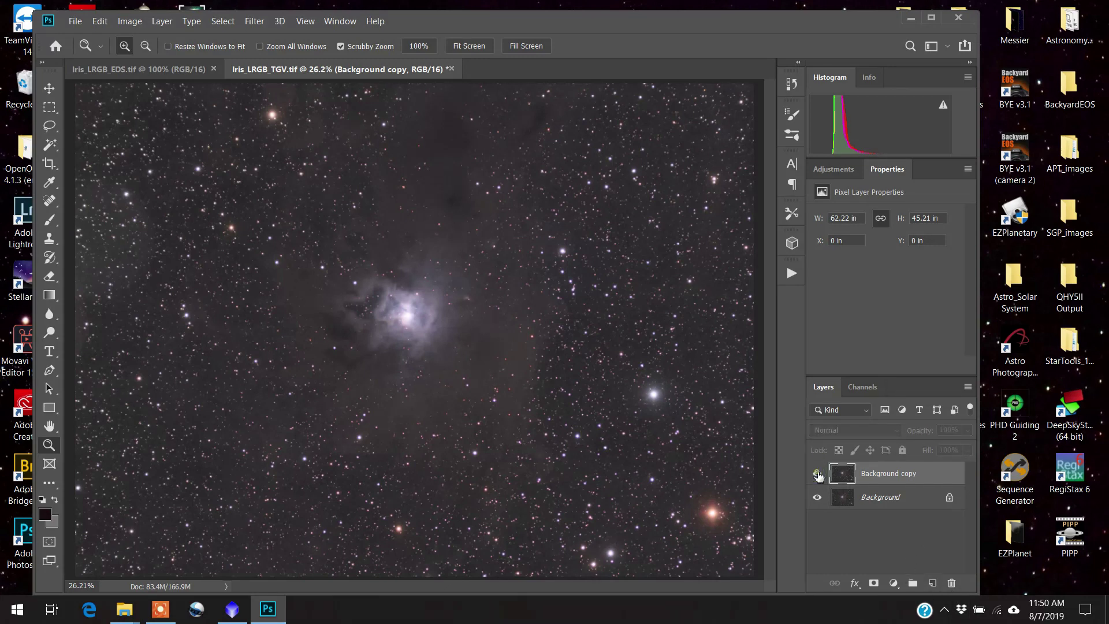
{"action": "left_click", "coordinate": [817, 474]}
{"action": "left_click", "coordinate": [818, 474]}
{"action": "left_click", "coordinate": [818, 475]}
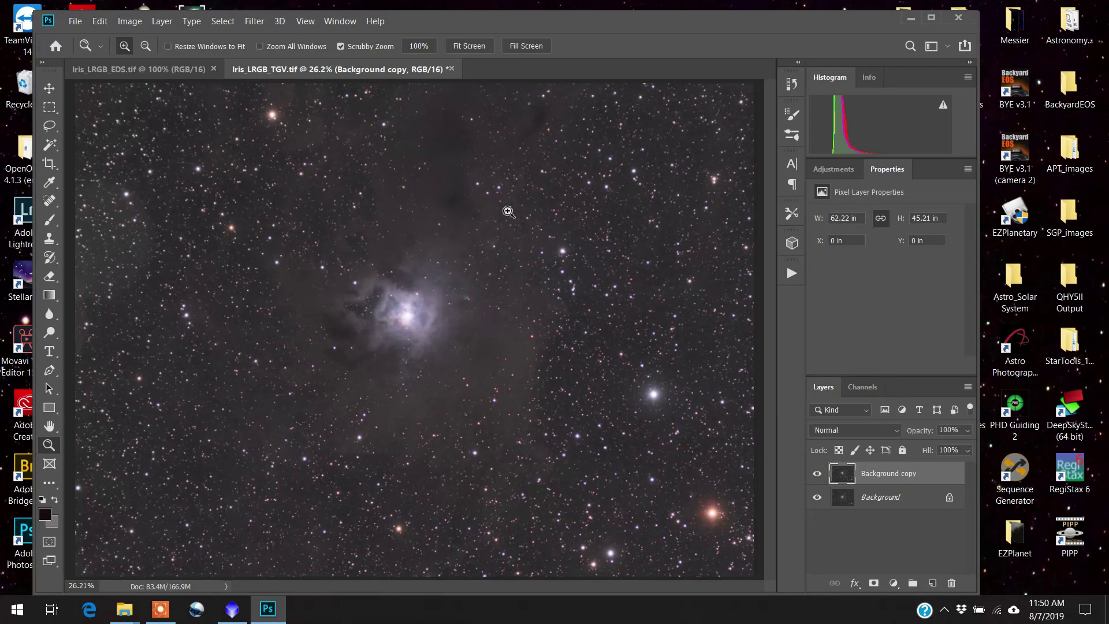
{"action": "left_click", "coordinate": [234, 231]}
{"action": "left_click", "coordinate": [234, 231]}
{"action": "left_click", "coordinate": [234, 231]}
{"action": "left_click", "coordinate": [234, 231]}
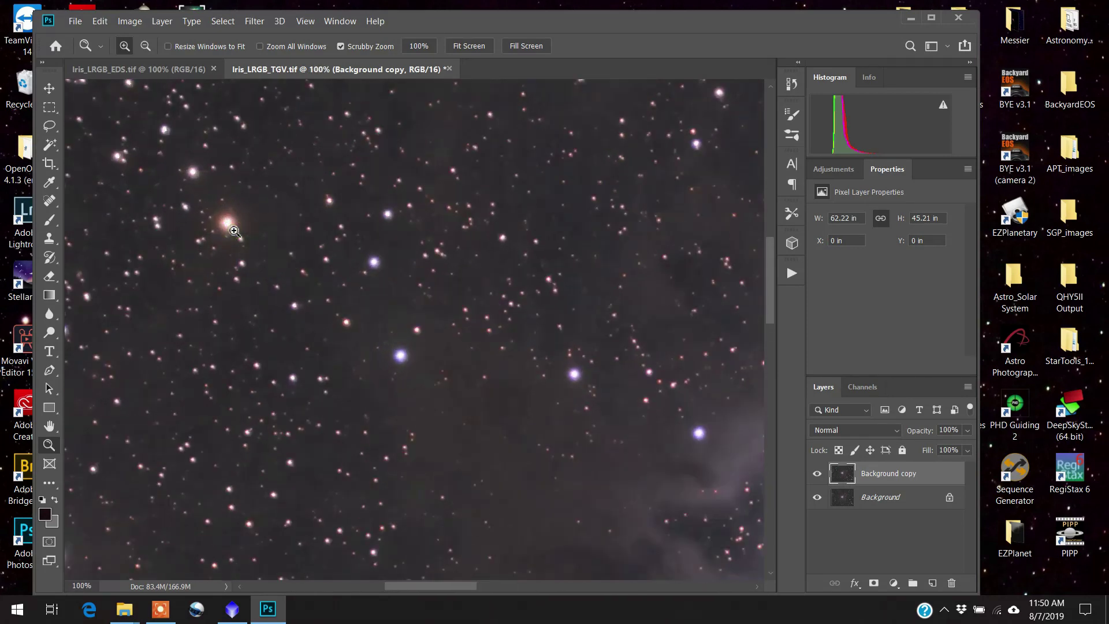
{"action": "left_click", "coordinate": [234, 231]}
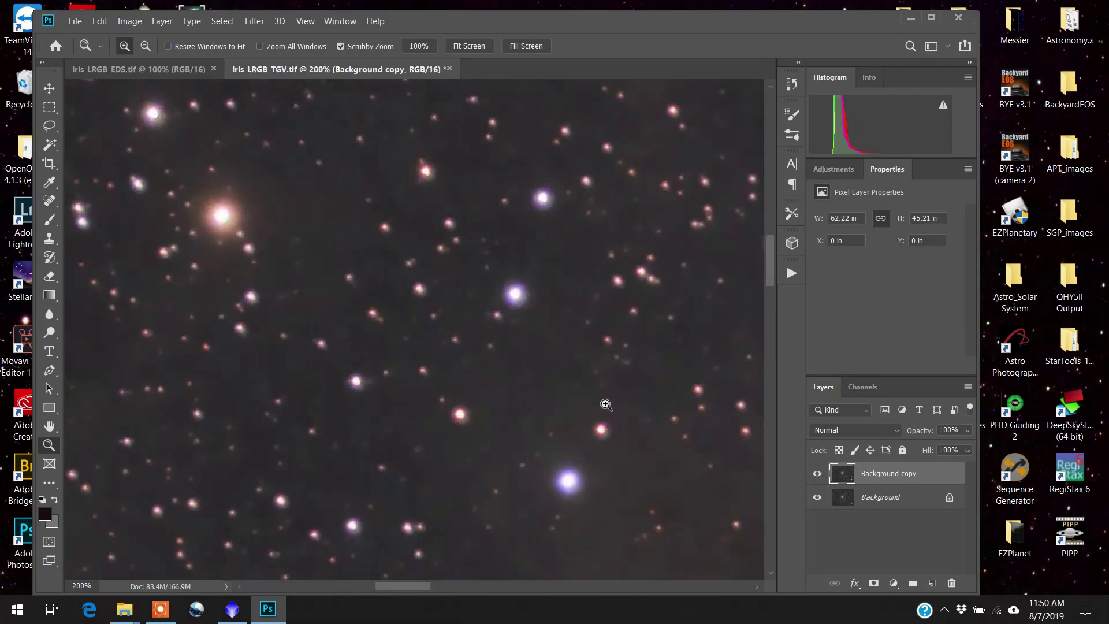
{"action": "left_click", "coordinate": [817, 496]}
{"action": "left_click", "coordinate": [817, 474]}
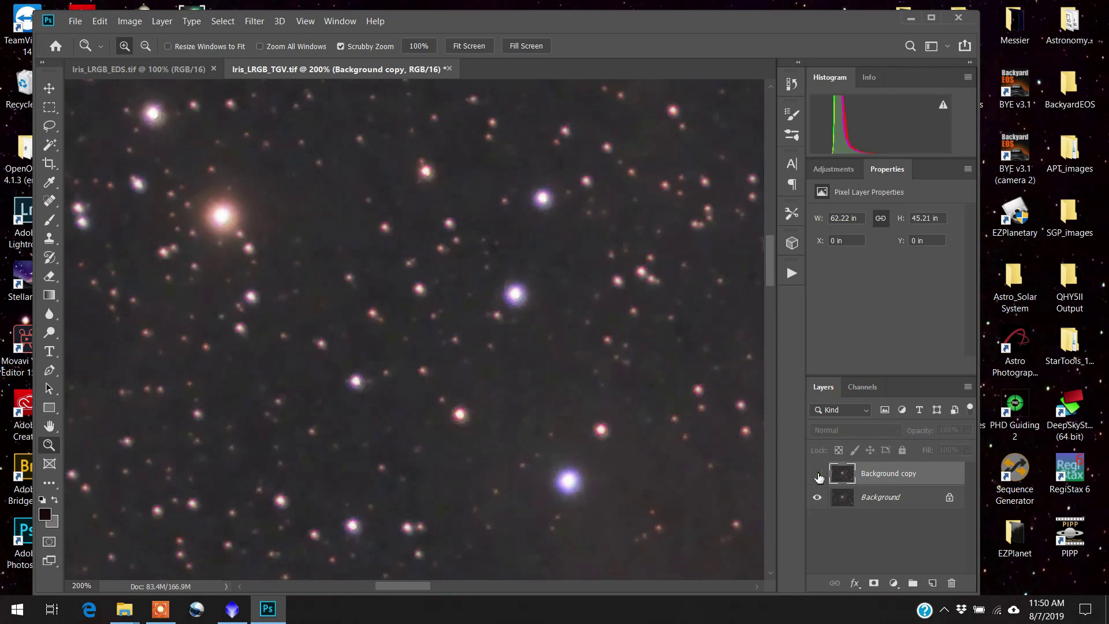
{"action": "left_click", "coordinate": [817, 474]}
{"action": "left_click", "coordinate": [817, 474]}
{"action": "left_click", "coordinate": [818, 474]}
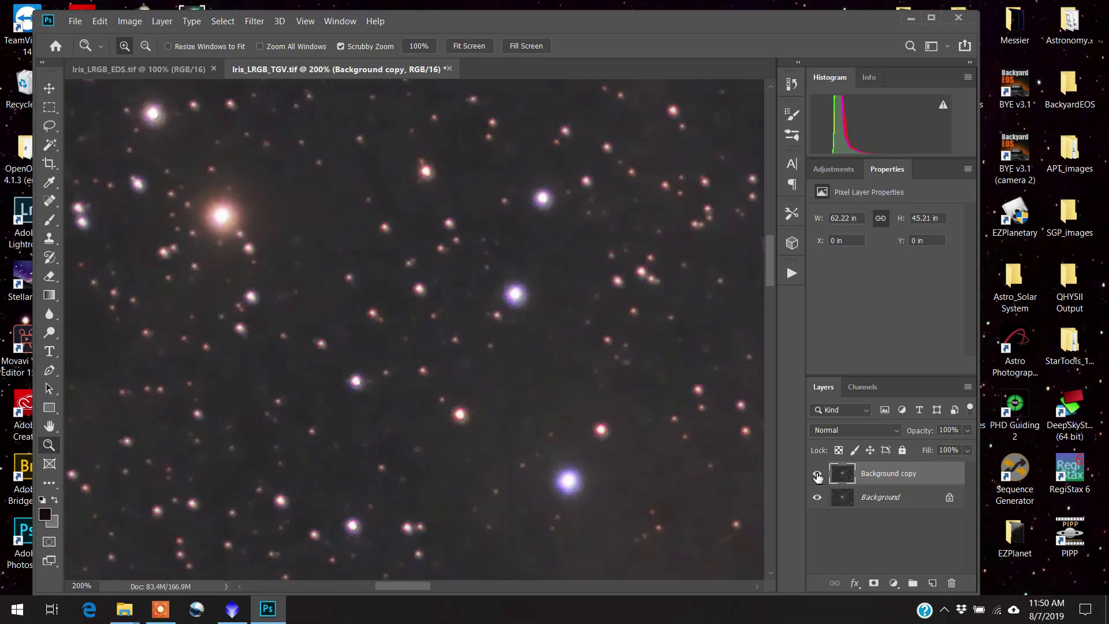
{"action": "left_click", "coordinate": [968, 431]}
{"action": "left_click", "coordinate": [965, 429]}
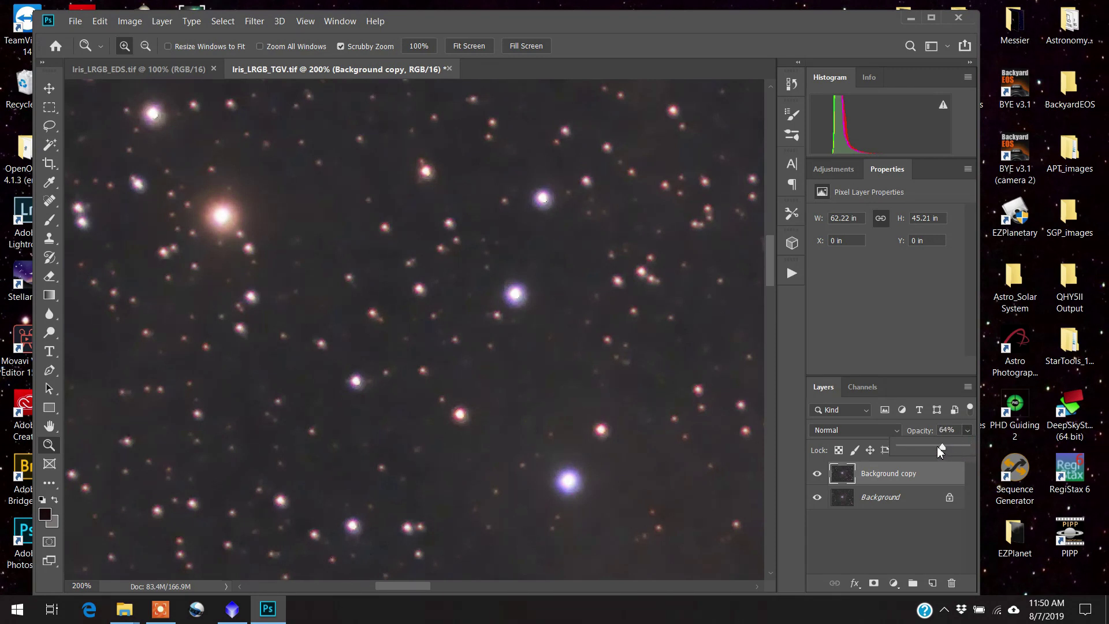
{"action": "left_click_drag", "start_coordinate": [937, 445], "coordinate": [897, 440]}
- Flatten the image, fit it to the screen, and duplicate the Background layer
{"action": "left_click", "coordinate": [126, 25]}
{"action": "mouse_move", "coordinate": [163, 26]}
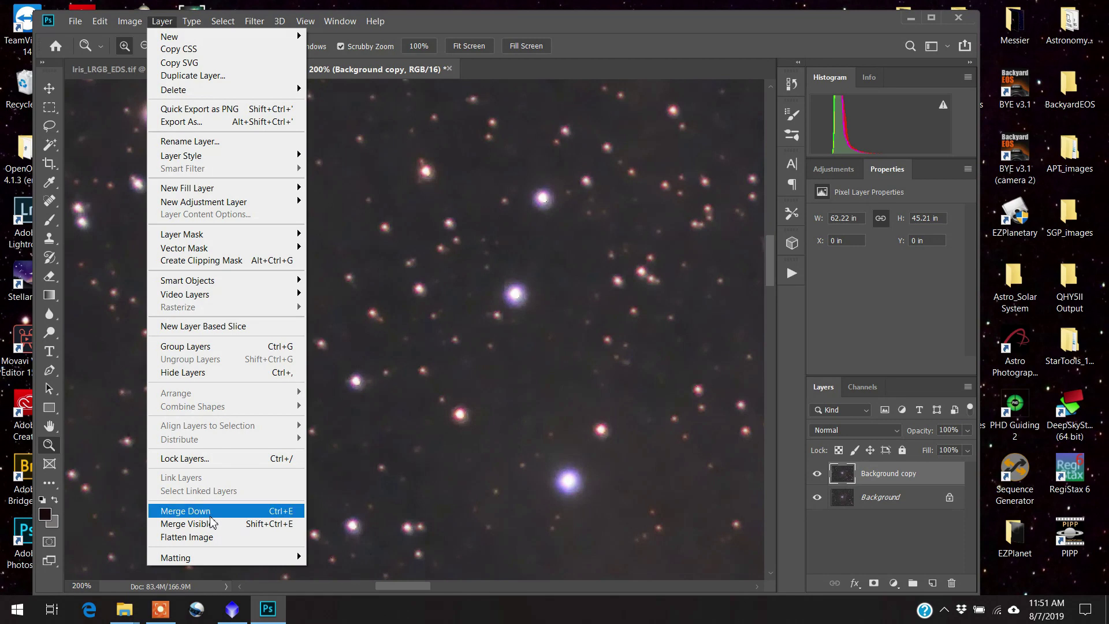
{"action": "left_click", "coordinate": [209, 537]}
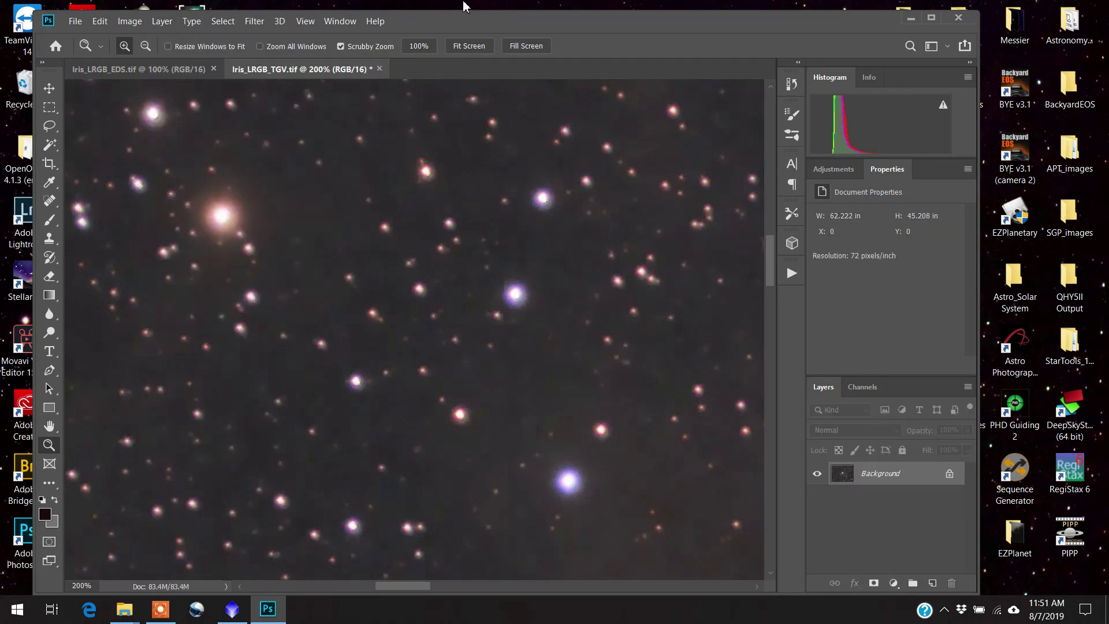
{"action": "left_click", "coordinate": [469, 46]}
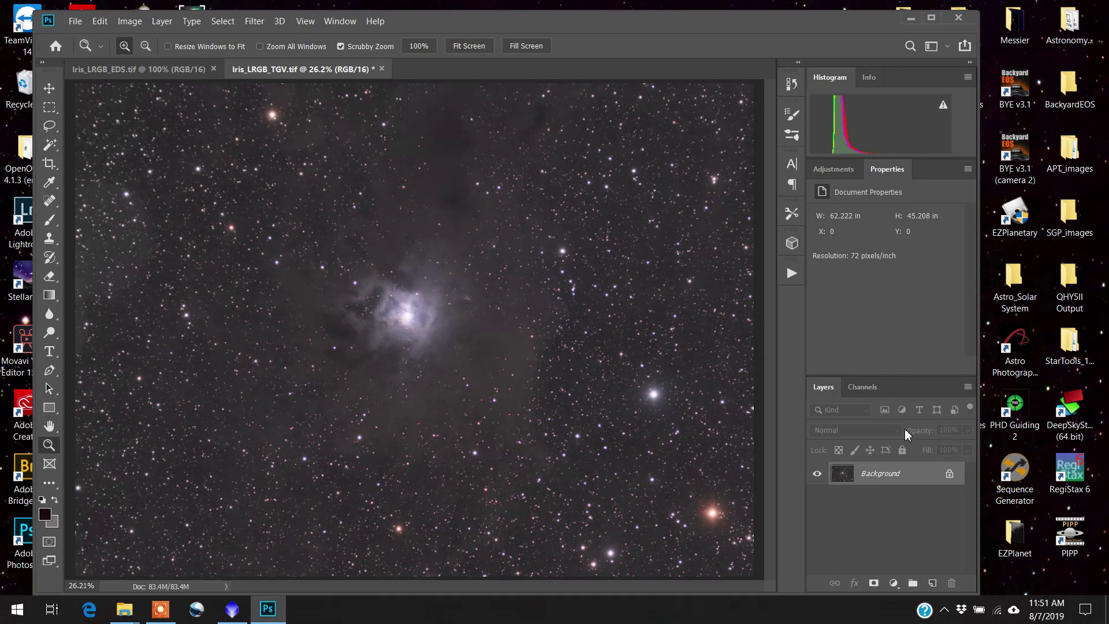
{"action": "left_click_drag", "start_coordinate": [913, 477], "coordinate": [934, 581]}
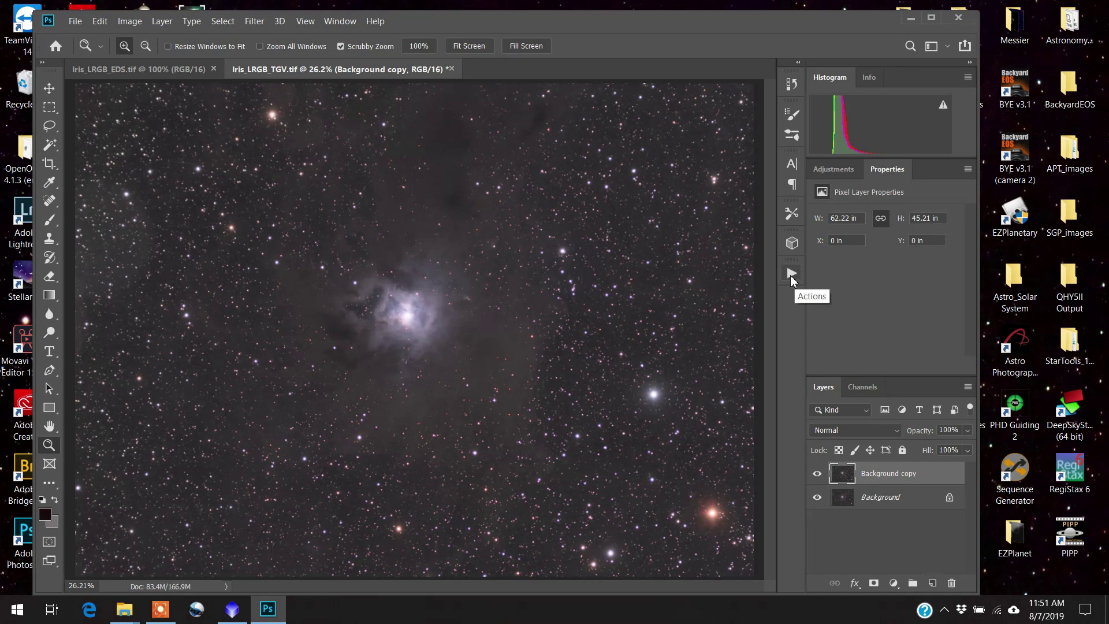
- Play the Horizontal Banding Noise Reduction action from the Actions panel on the Background copy
{"action": "left_click", "coordinate": [791, 275]}
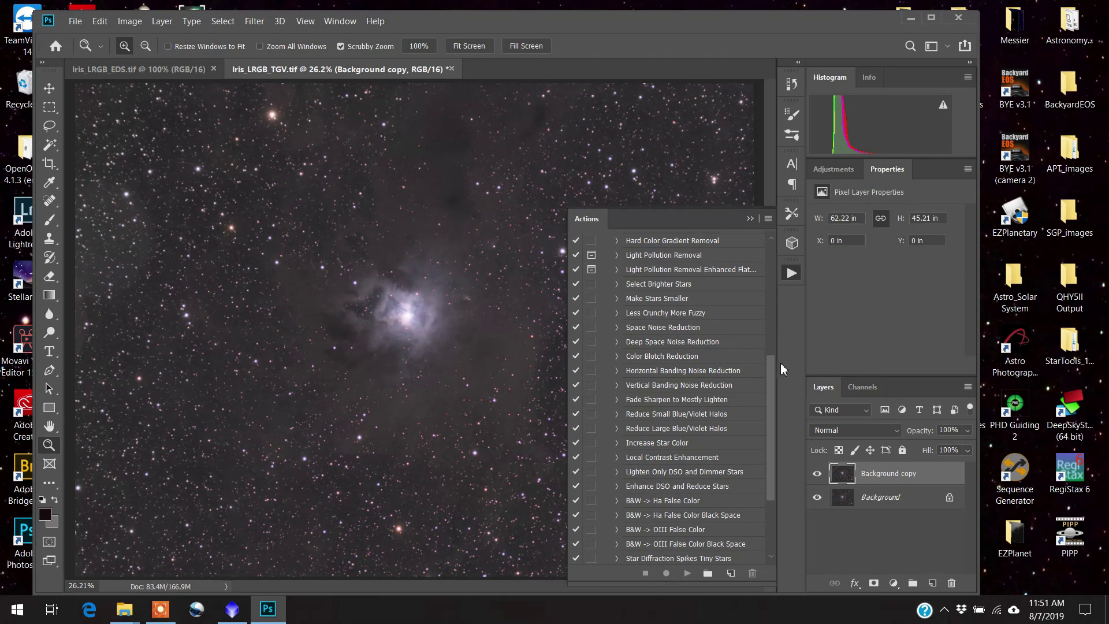
{"action": "mouse_move", "coordinate": [769, 389]}
{"action": "left_mouse_down"}
{"action": "mouse_move", "coordinate": [768, 296]}
{"action": "mouse_move", "coordinate": [771, 438]}
{"action": "mouse_move", "coordinate": [775, 285]}
{"action": "mouse_move", "coordinate": [761, 379]}
{"action": "mouse_move", "coordinate": [764, 438]}
{"action": "mouse_move", "coordinate": [768, 395]}
{"action": "mouse_move", "coordinate": [780, 459]}
{"action": "mouse_move", "coordinate": [778, 409]}
{"action": "left_mouse_up"}
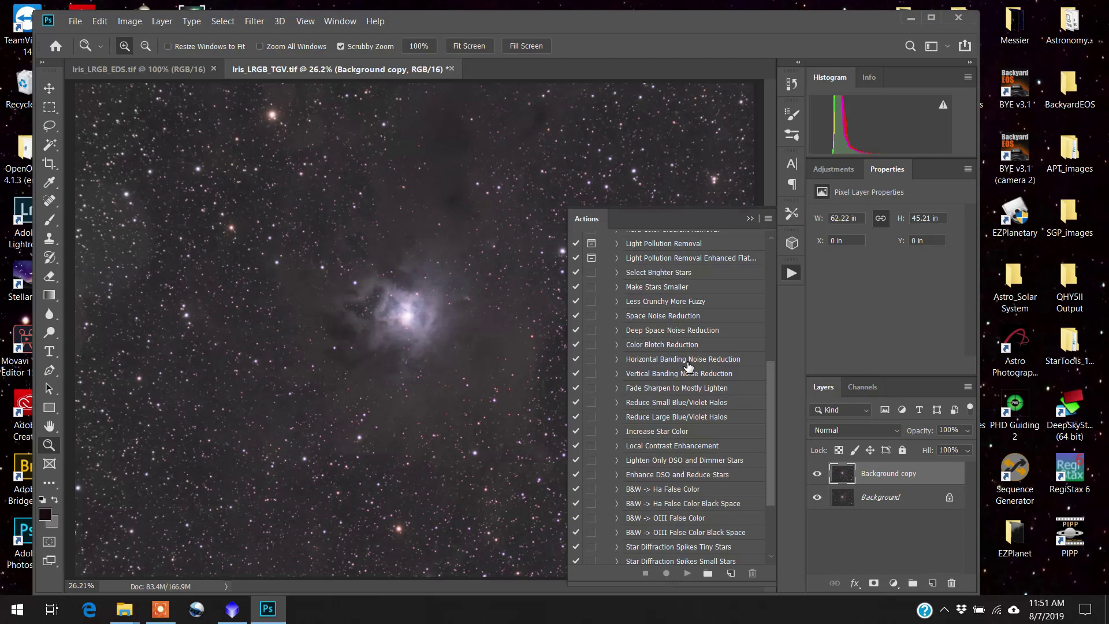
{"action": "left_click", "coordinate": [687, 362]}
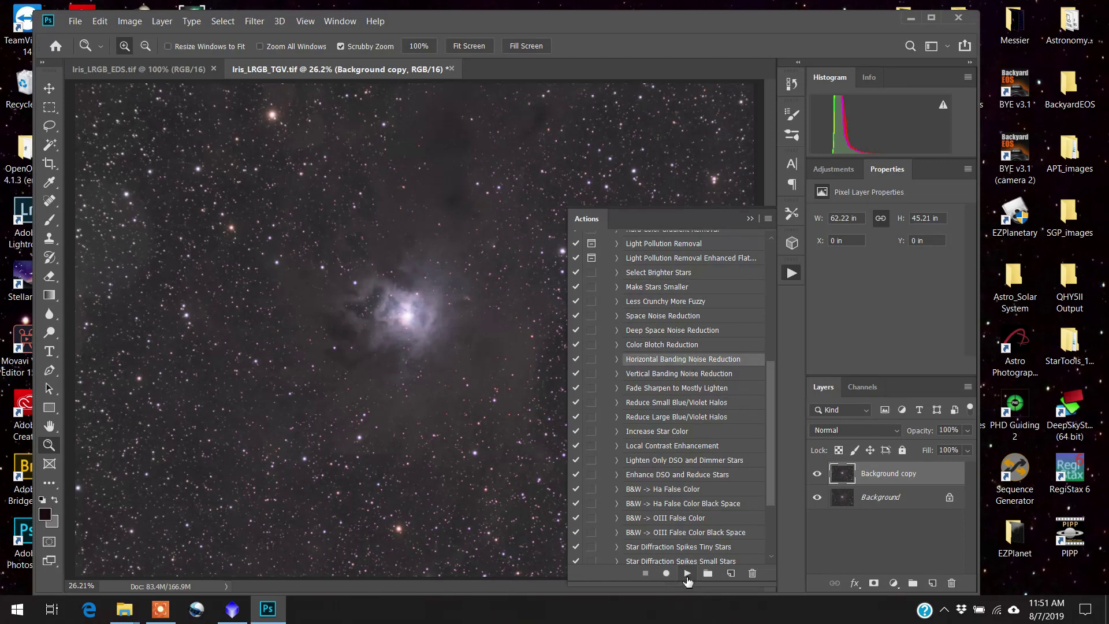
{"action": "left_click", "coordinate": [687, 575]}
- Collapse the Actions panel and toggle the Background copy's visibility to compare the banding reduction
{"action": "left_click", "coordinate": [749, 220]}
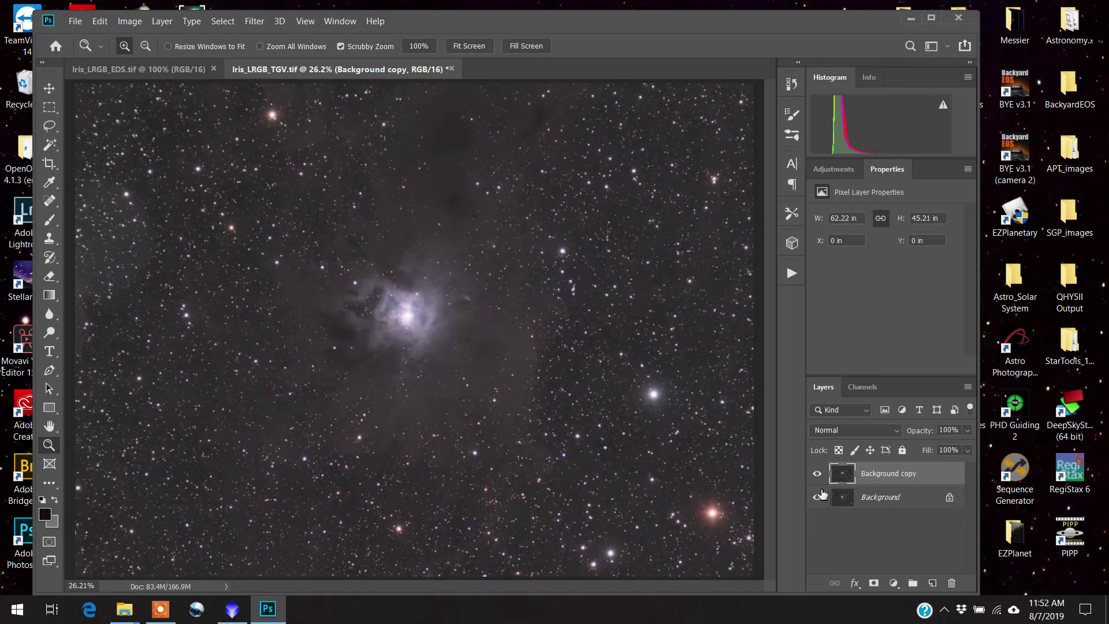
{"action": "left_click", "coordinate": [818, 475]}
{"action": "left_click", "coordinate": [817, 475]}
{"action": "left_click", "coordinate": [817, 475]}
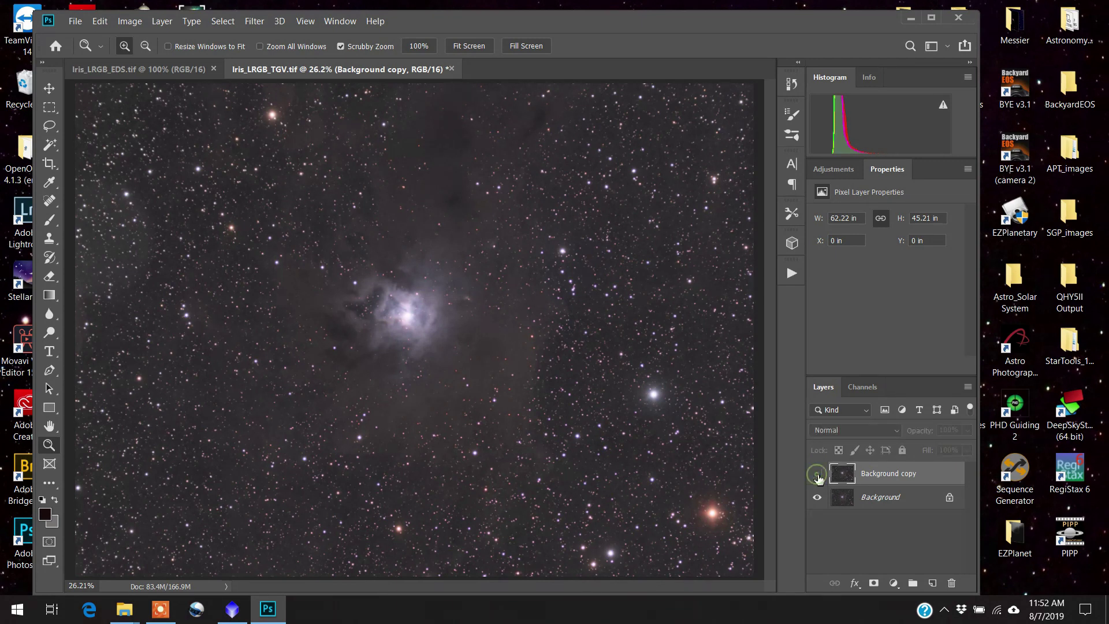
{"action": "left_click", "coordinate": [817, 475]}
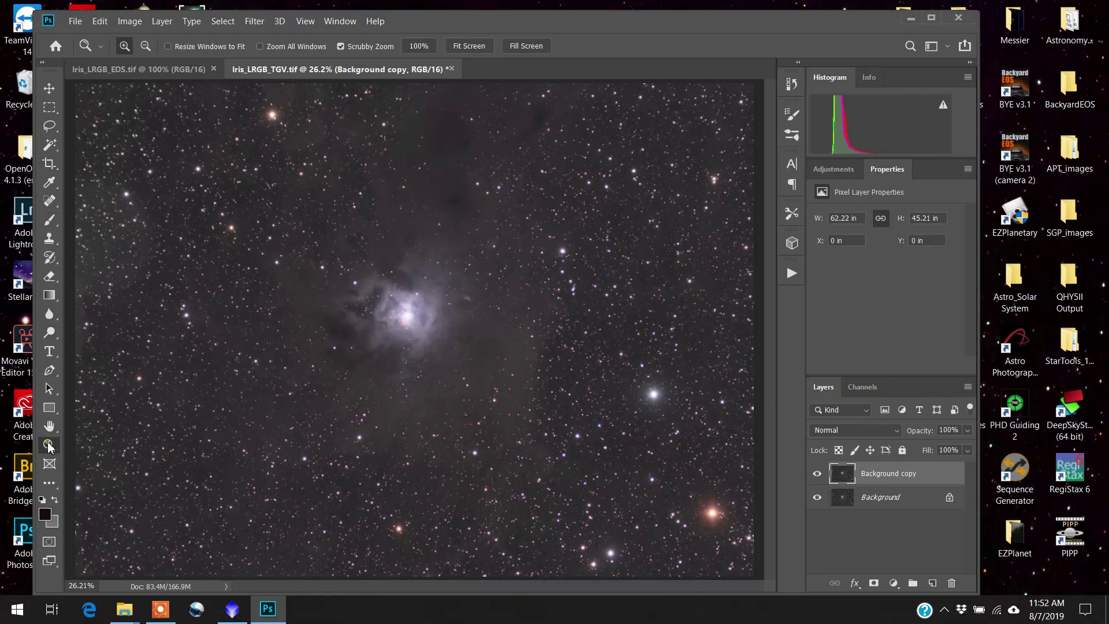
- Compare the processed layer at 100% and 200% zoom on the stars, then fit the image to screen
{"action": "left_click", "coordinate": [318, 248]}
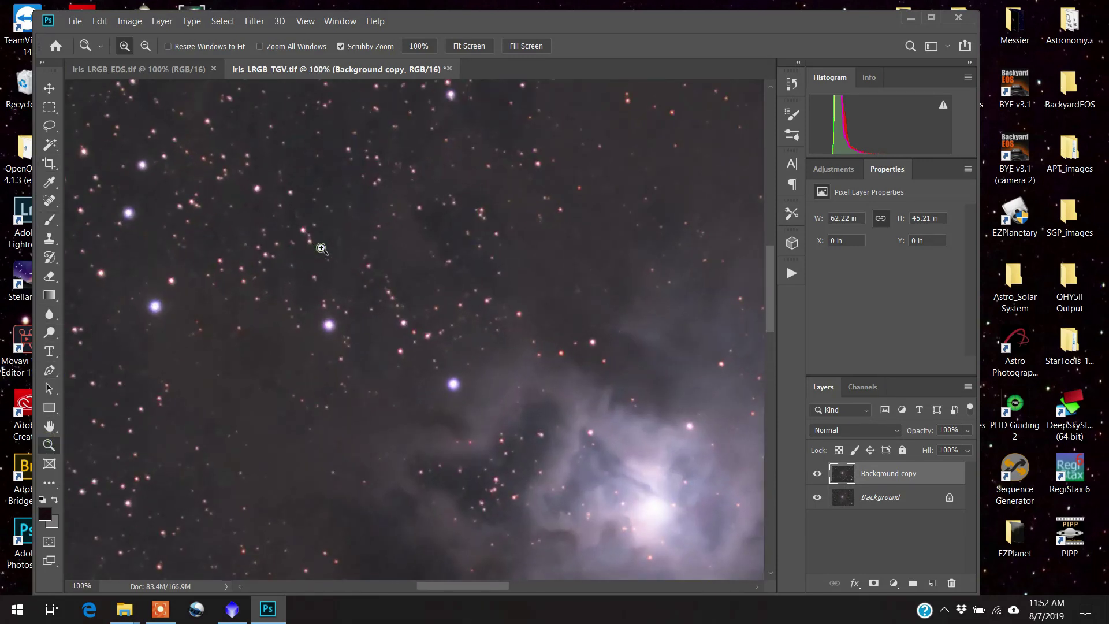
{"action": "left_click", "coordinate": [321, 249]}
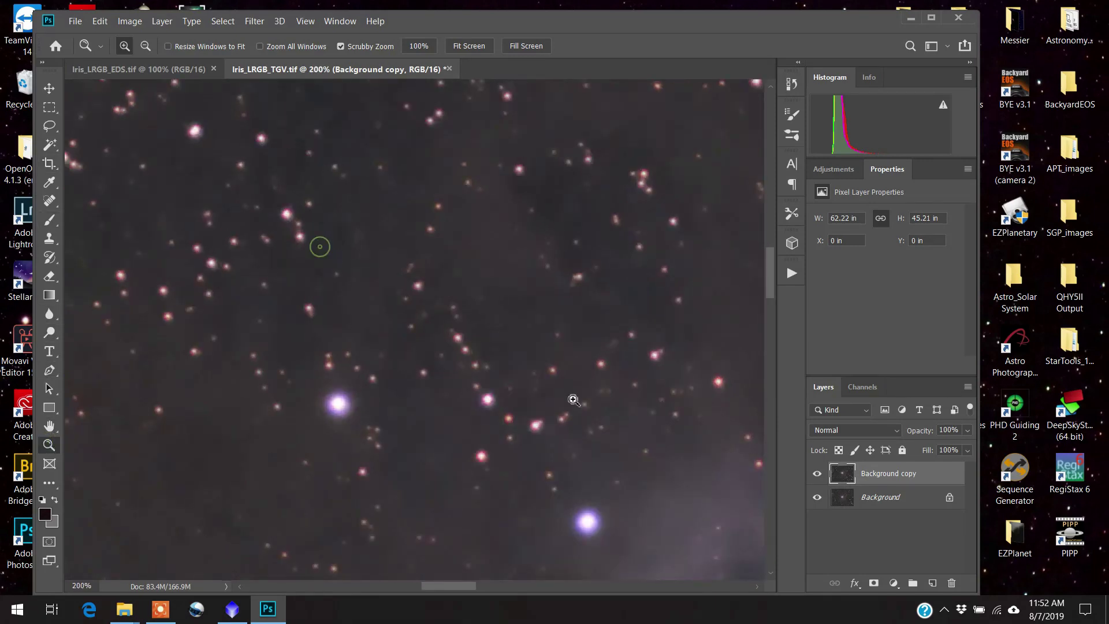
{"action": "left_click", "coordinate": [817, 475]}
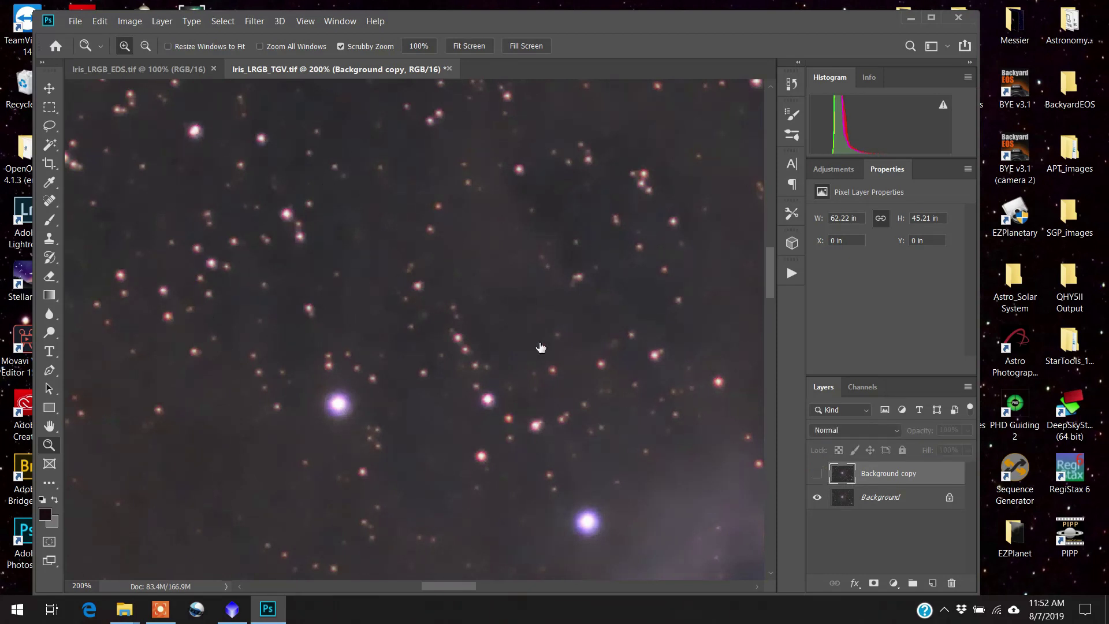
{"action": "left_click", "coordinate": [817, 474]}
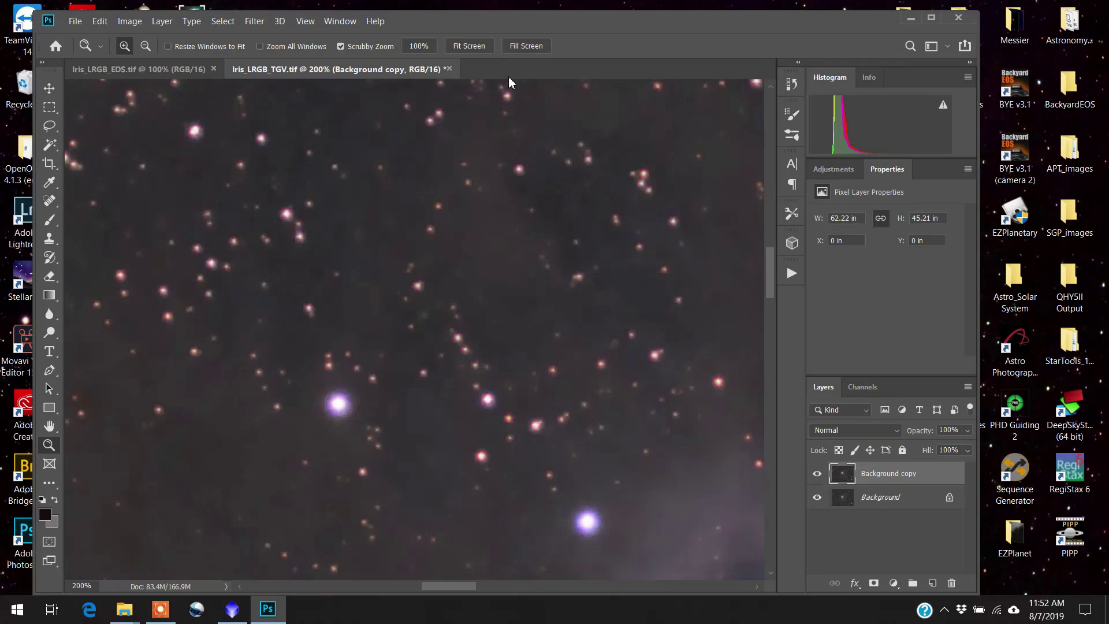
{"action": "left_click", "coordinate": [467, 52]}
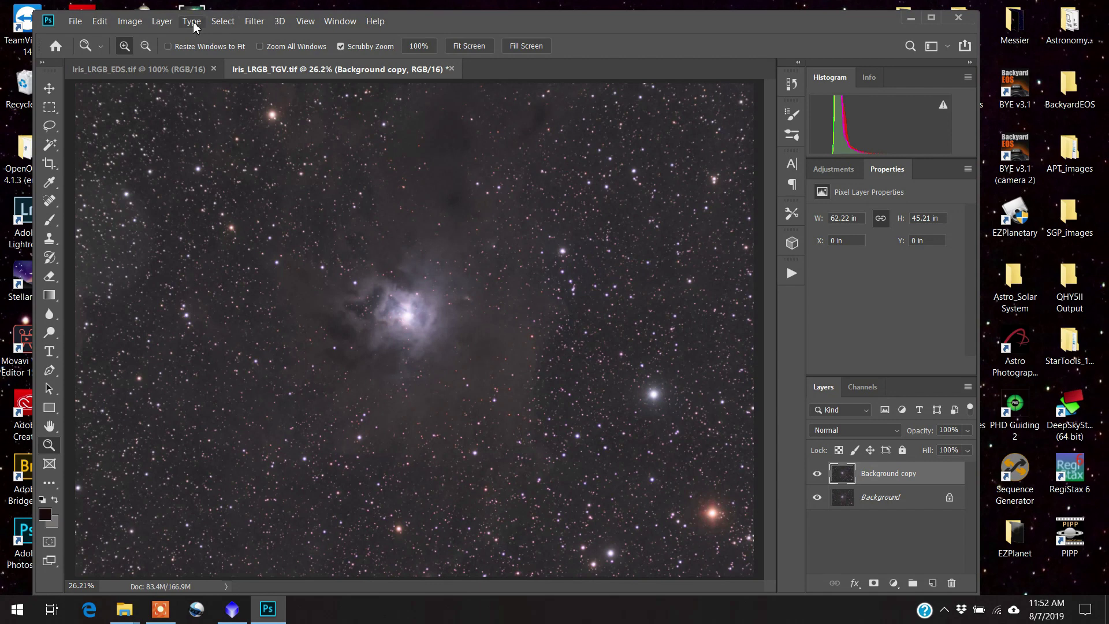
- Flatten the image and duplicate the Background layer into a new copy
{"action": "left_click", "coordinate": [162, 22]}
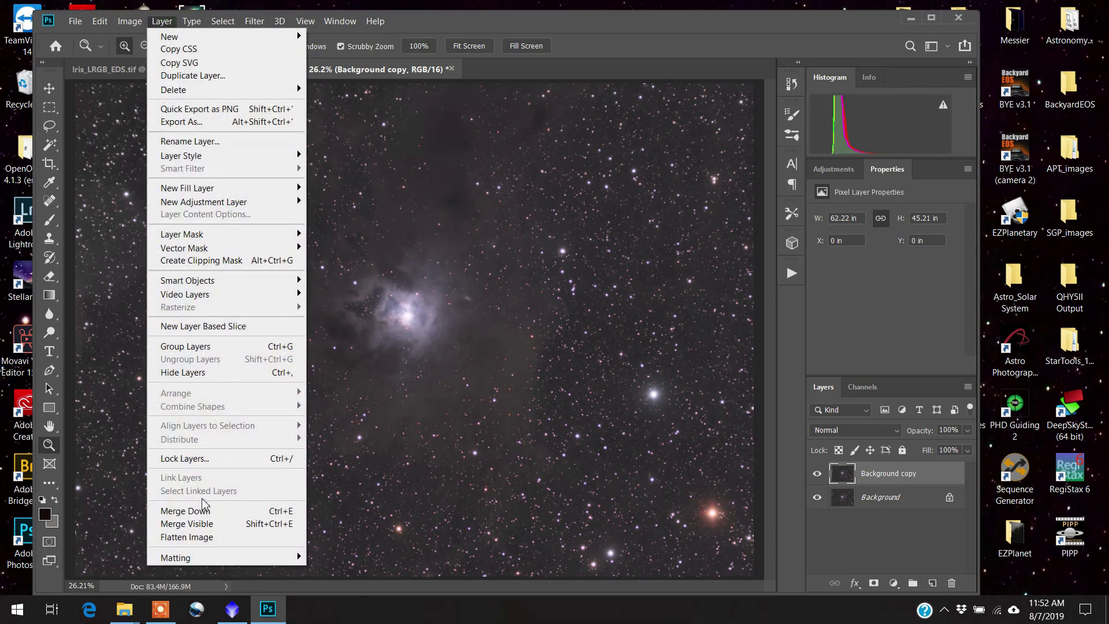
{"action": "left_click", "coordinate": [199, 539]}
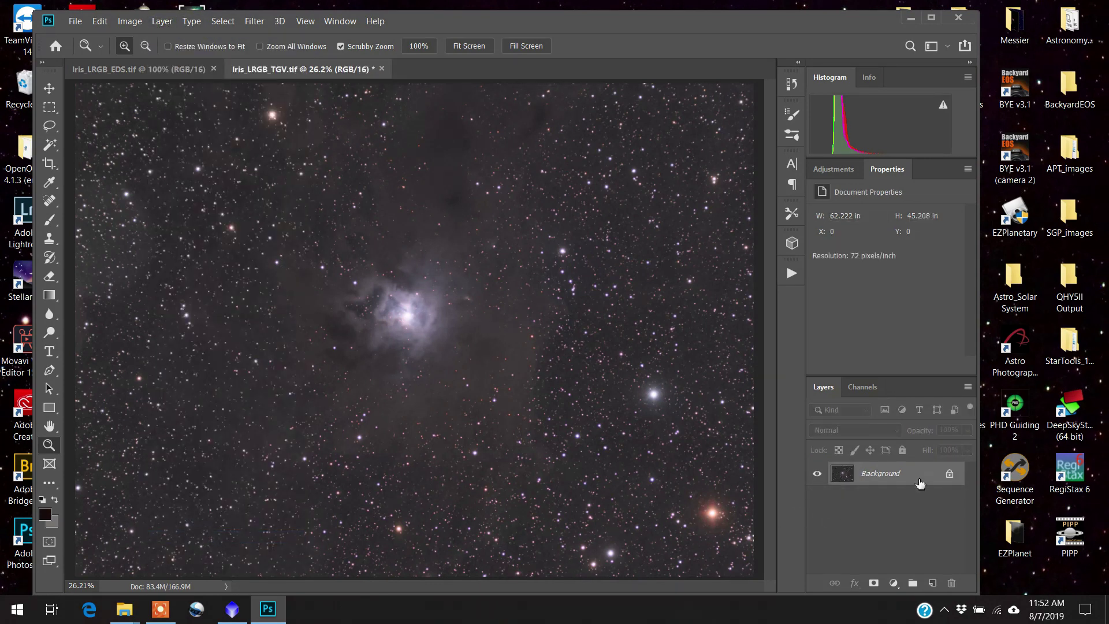
{"action": "left_click_drag", "start_coordinate": [920, 483], "coordinate": [933, 585]}
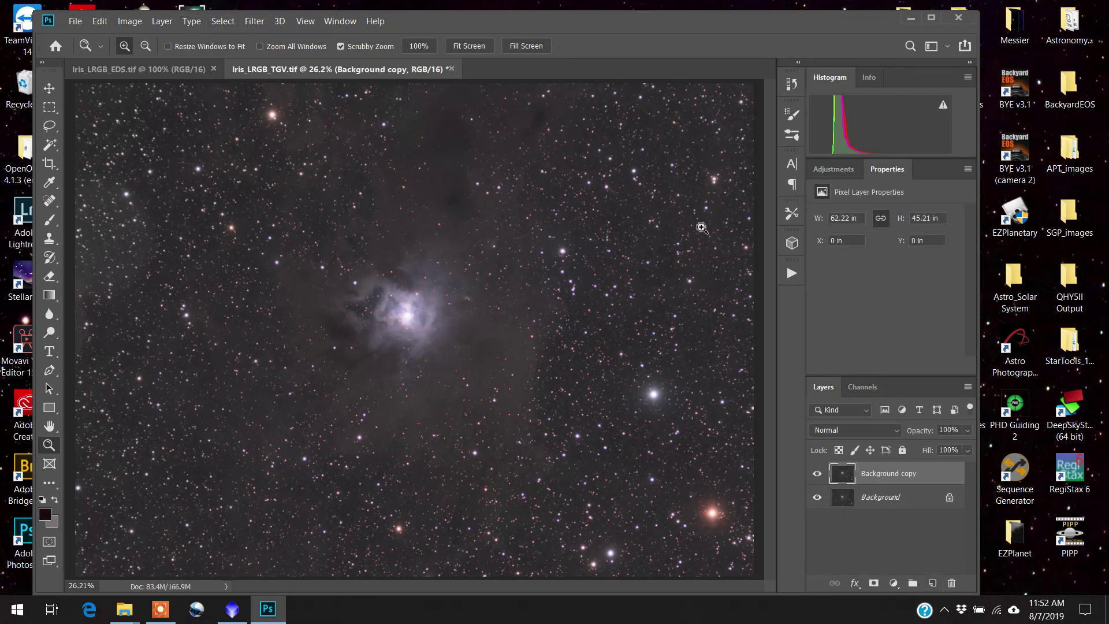
- Run the Vertical Banding Noise Reduction action on the Background copy
{"action": "left_click", "coordinate": [792, 274]}
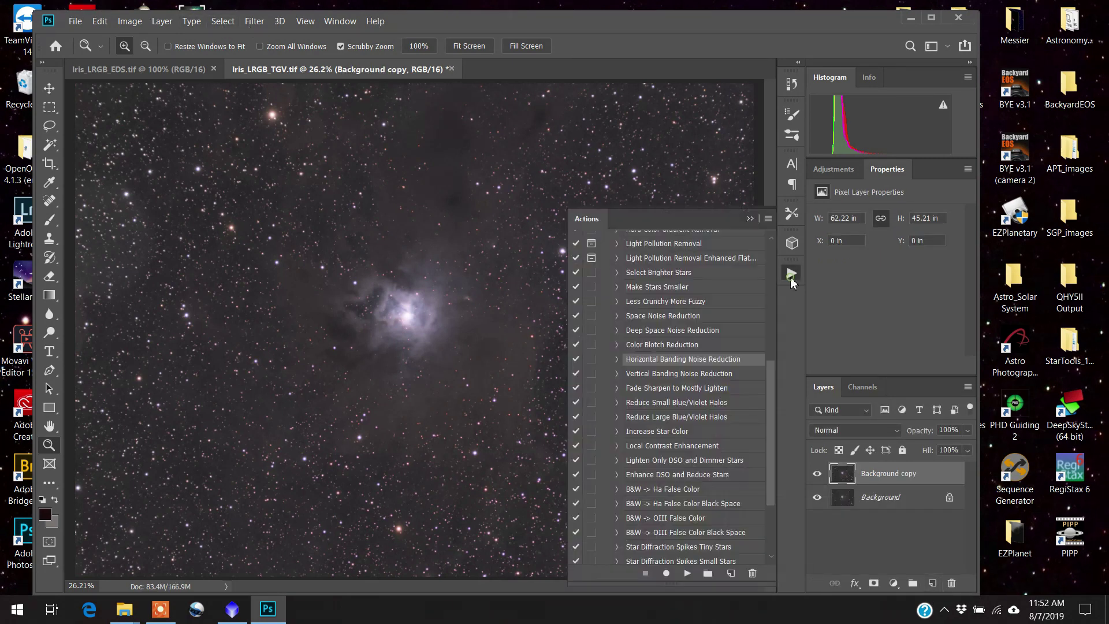
{"action": "left_click", "coordinate": [686, 377]}
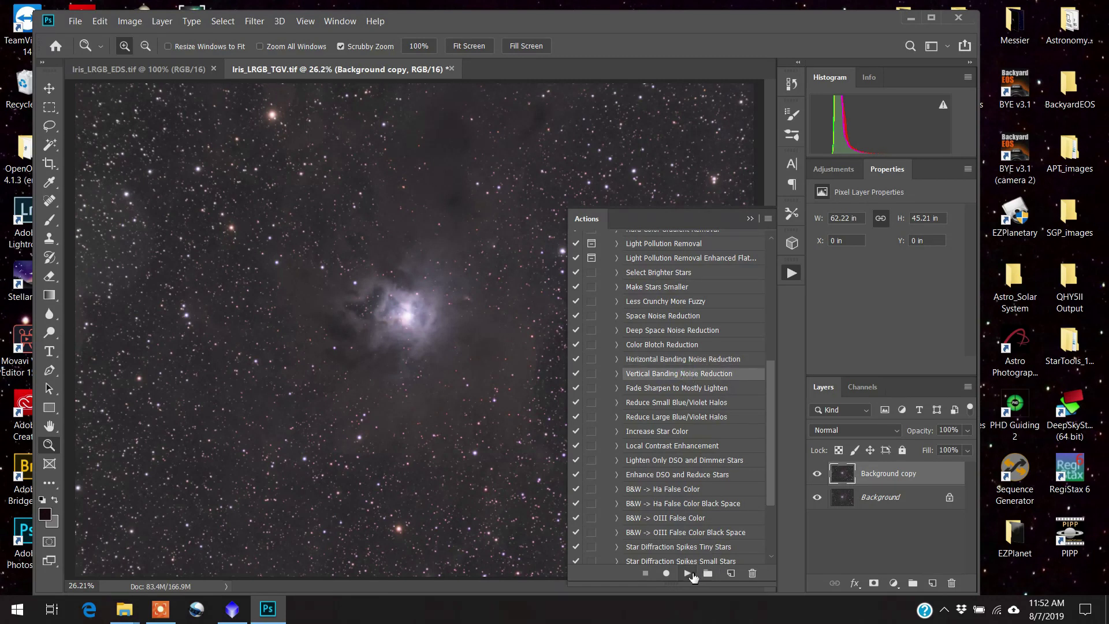
{"action": "left_click", "coordinate": [687, 574]}
- Collapse the Actions panel and toggle the Background copy's visibility to compare the result
{"action": "left_click", "coordinate": [749, 218]}
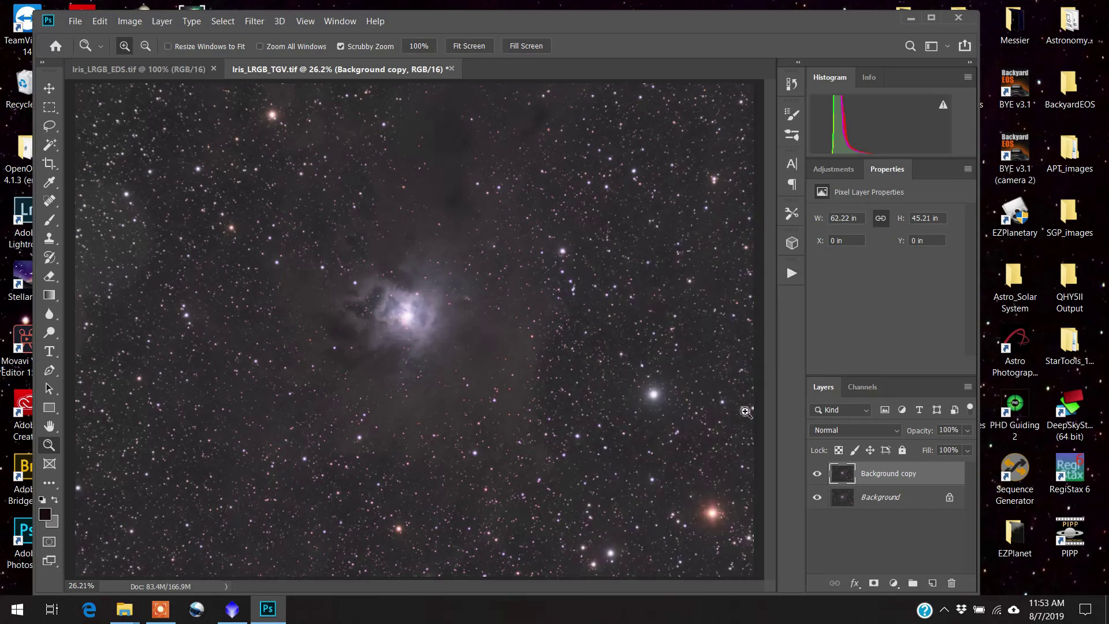
{"action": "left_click", "coordinate": [817, 473]}
{"action": "left_click", "coordinate": [817, 473]}
{"action": "left_click", "coordinate": [818, 474]}
{"action": "left_click", "coordinate": [819, 474]}
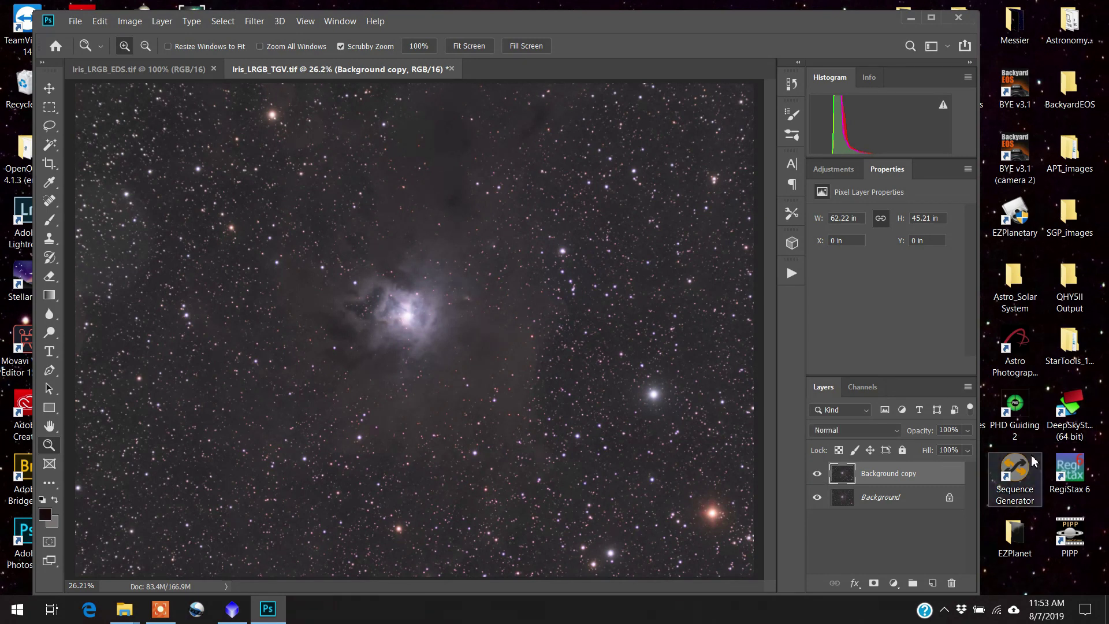
- Flatten the image into one Background layer and duplicate it
{"action": "left_click", "coordinate": [130, 21]}
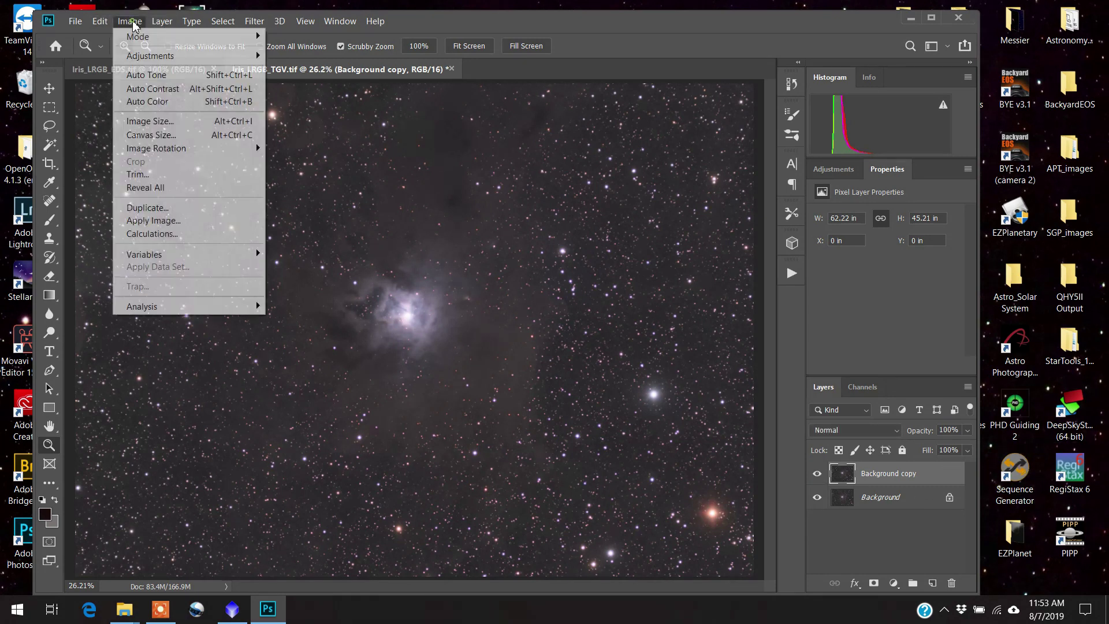
{"action": "mouse_move", "coordinate": [162, 20]}
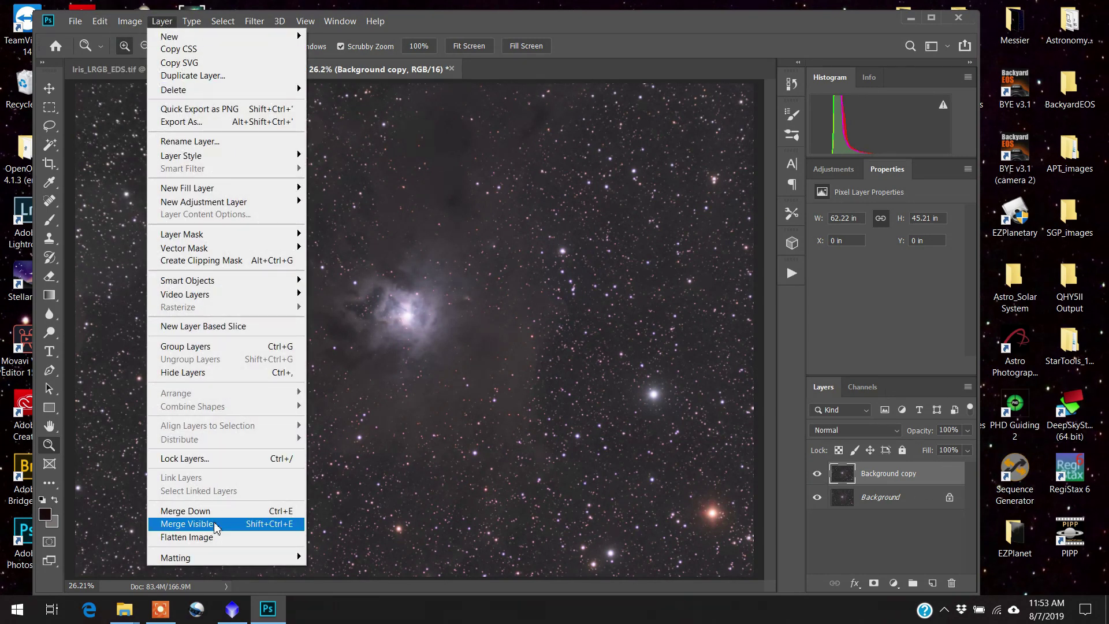
{"action": "left_click", "coordinate": [216, 536]}
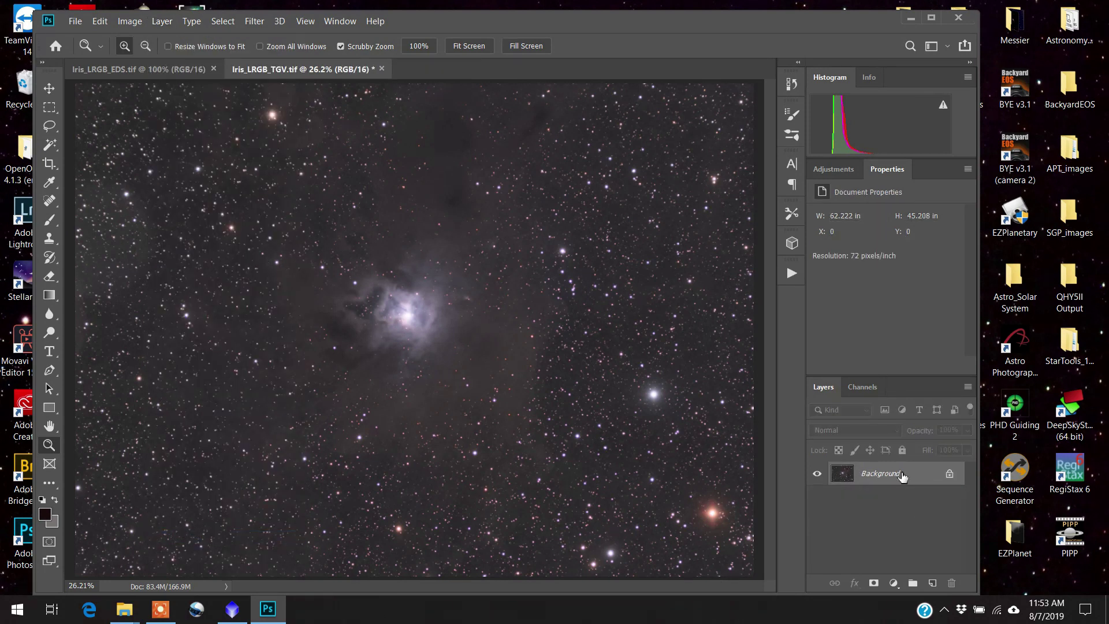
{"action": "left_click_drag", "start_coordinate": [904, 475], "coordinate": [932, 584]}
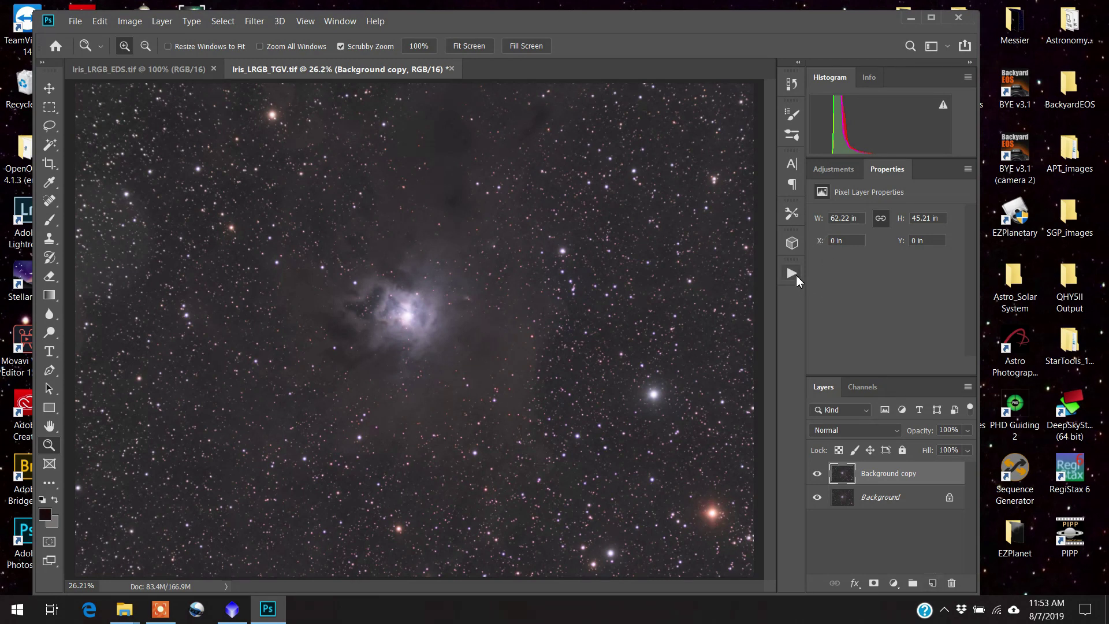
- Run the Deep Space Noise Reduction action on the Background copy, then collapse the Actions panel
{"action": "left_click", "coordinate": [792, 274]}
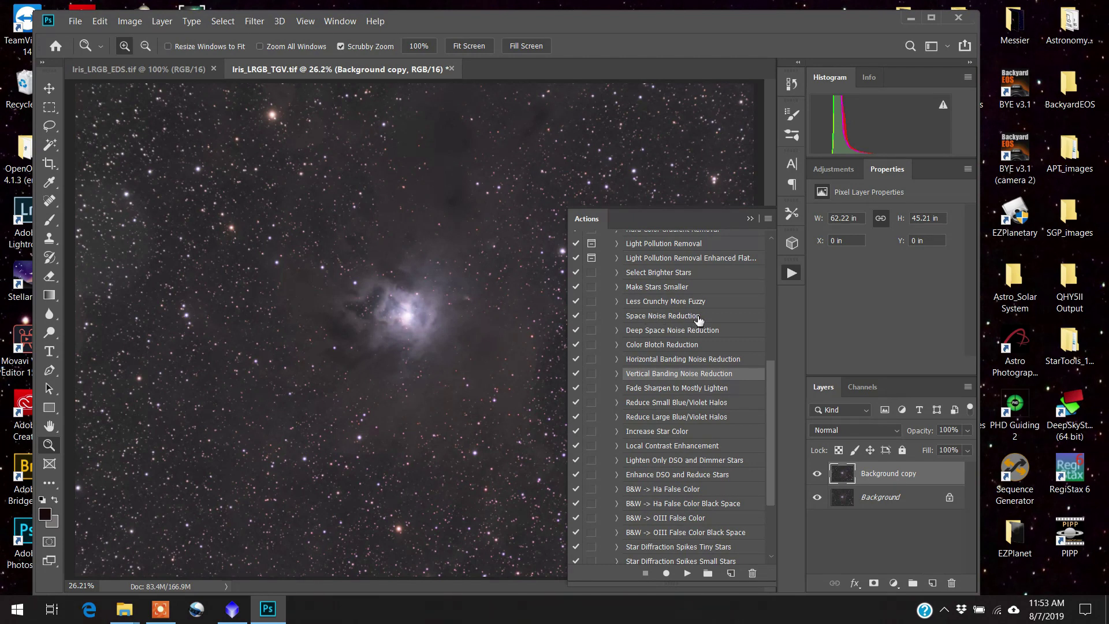
{"action": "left_click", "coordinate": [657, 331]}
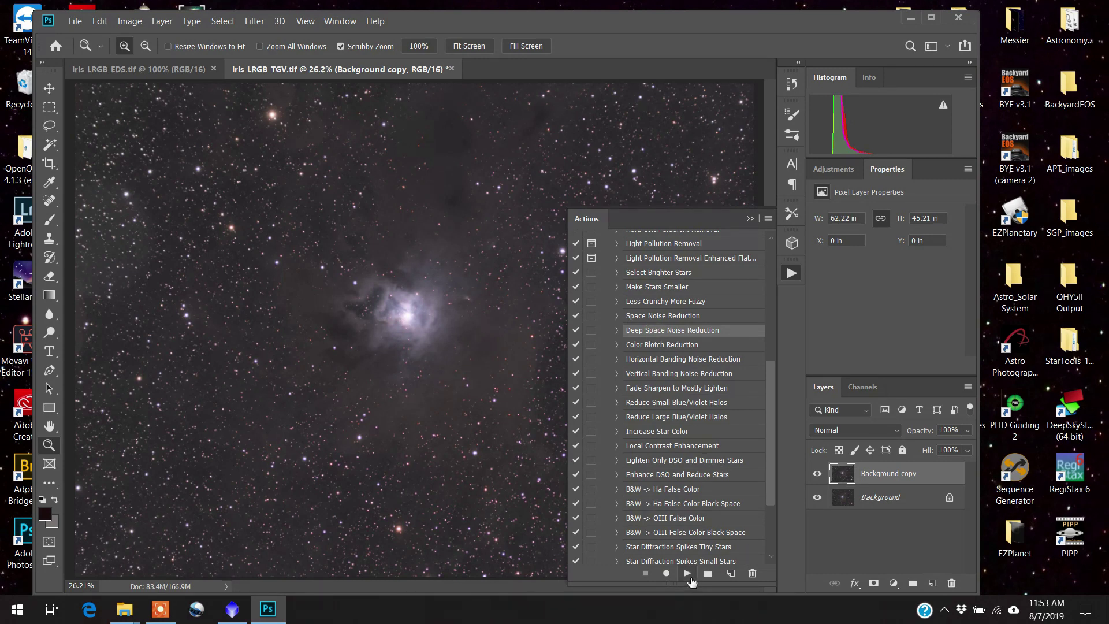
{"action": "left_click", "coordinate": [687, 573]}
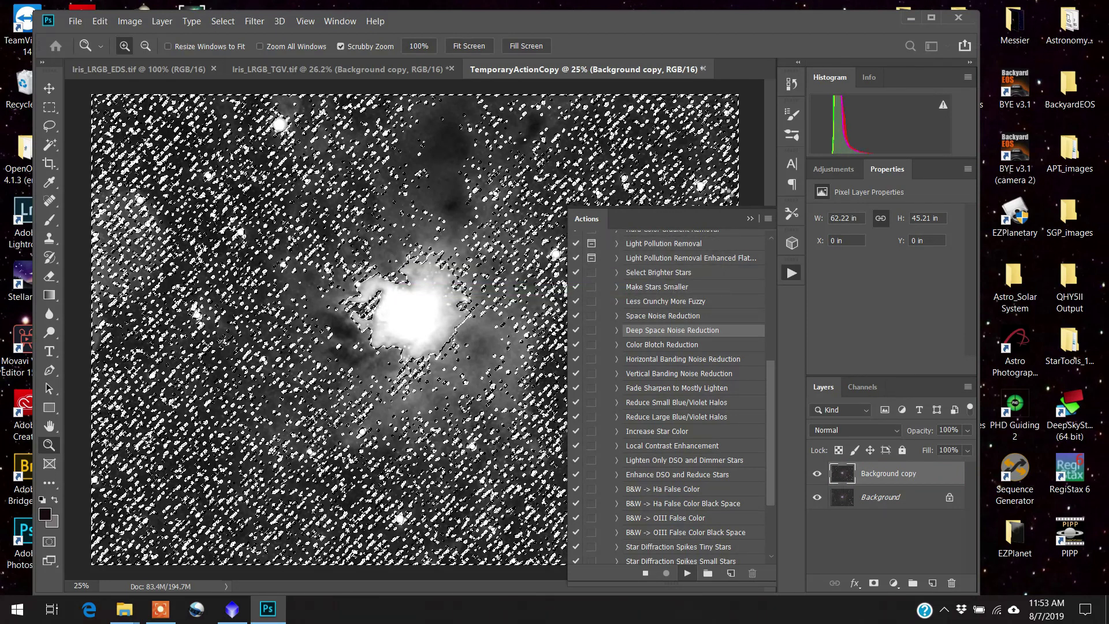
{"action": "left_click", "coordinate": [749, 219]}
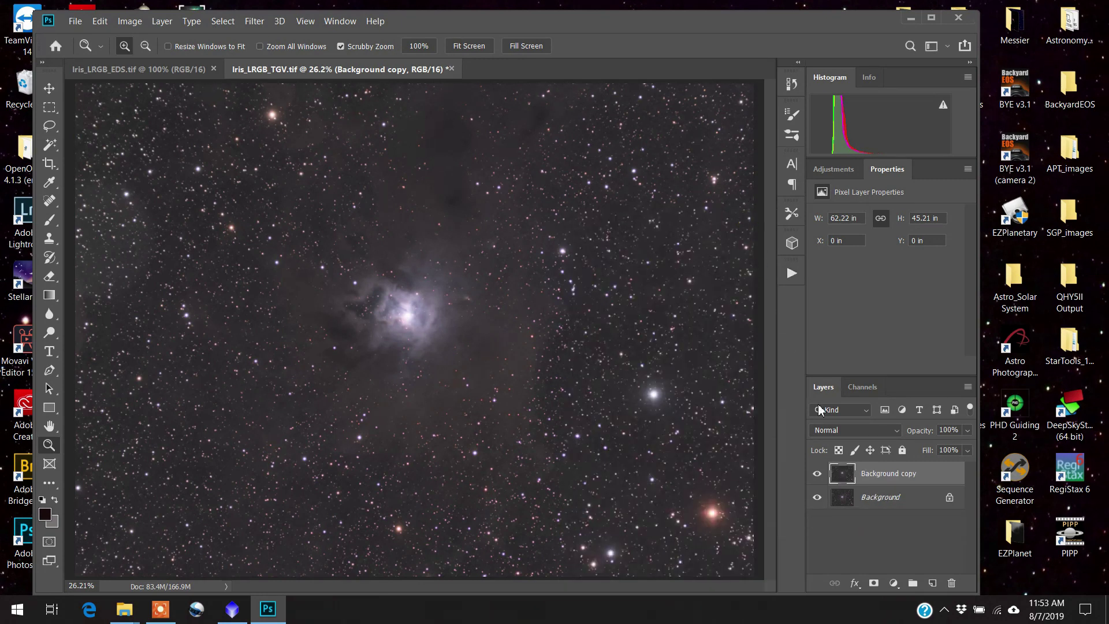
{"action": "left_click", "coordinate": [817, 473]}
{"action": "left_click", "coordinate": [818, 474]}
{"action": "left_click", "coordinate": [817, 473]}
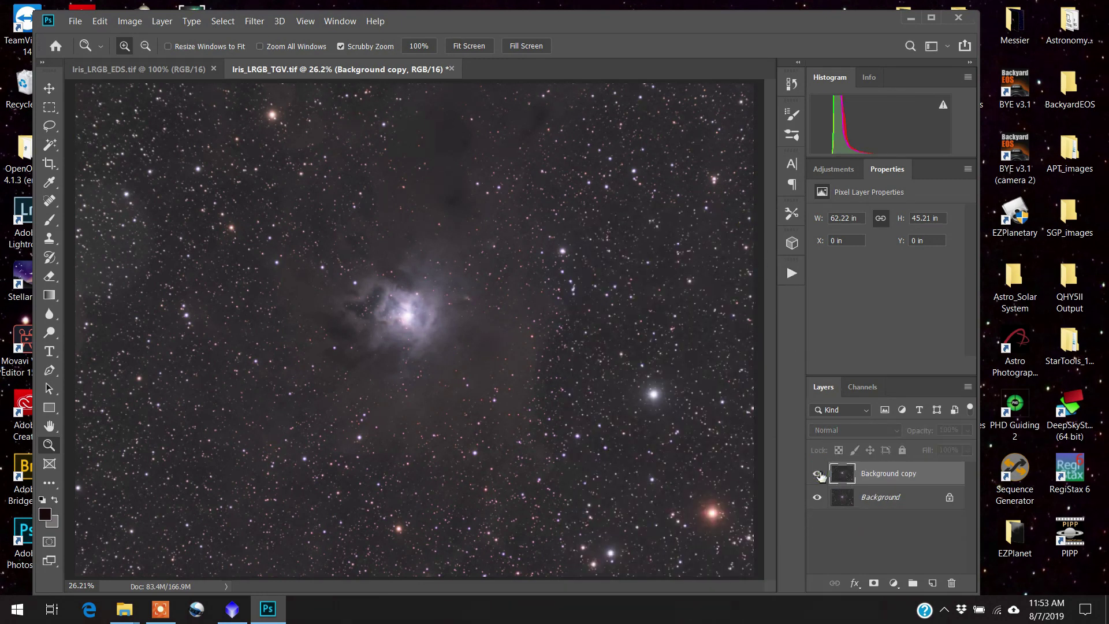
{"action": "left_click", "coordinate": [818, 474]}
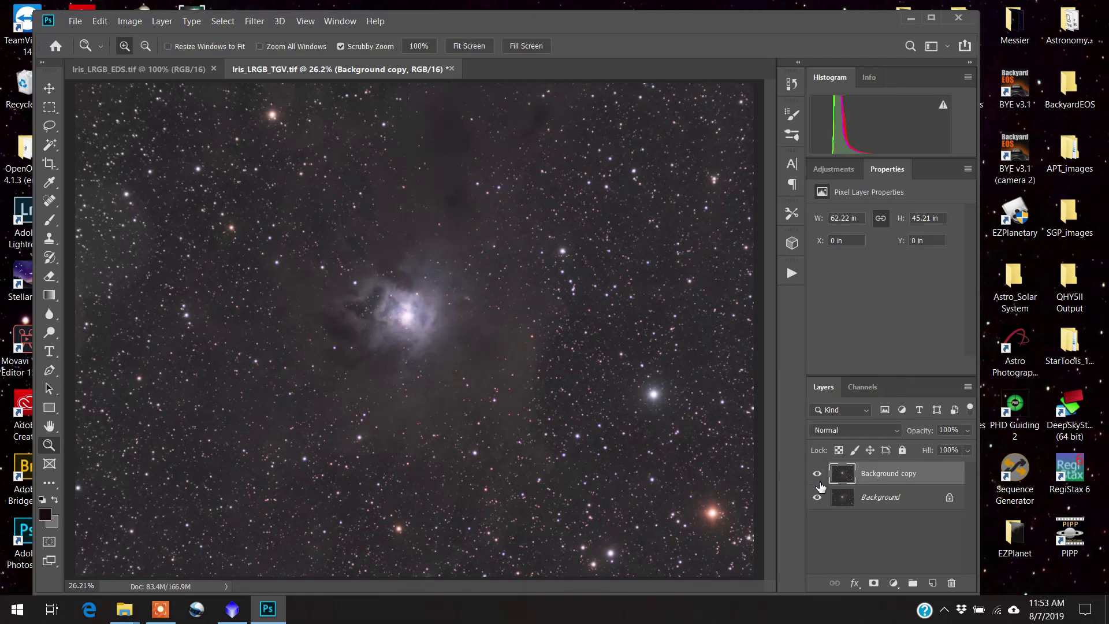
{"action": "left_click", "coordinate": [818, 474]}
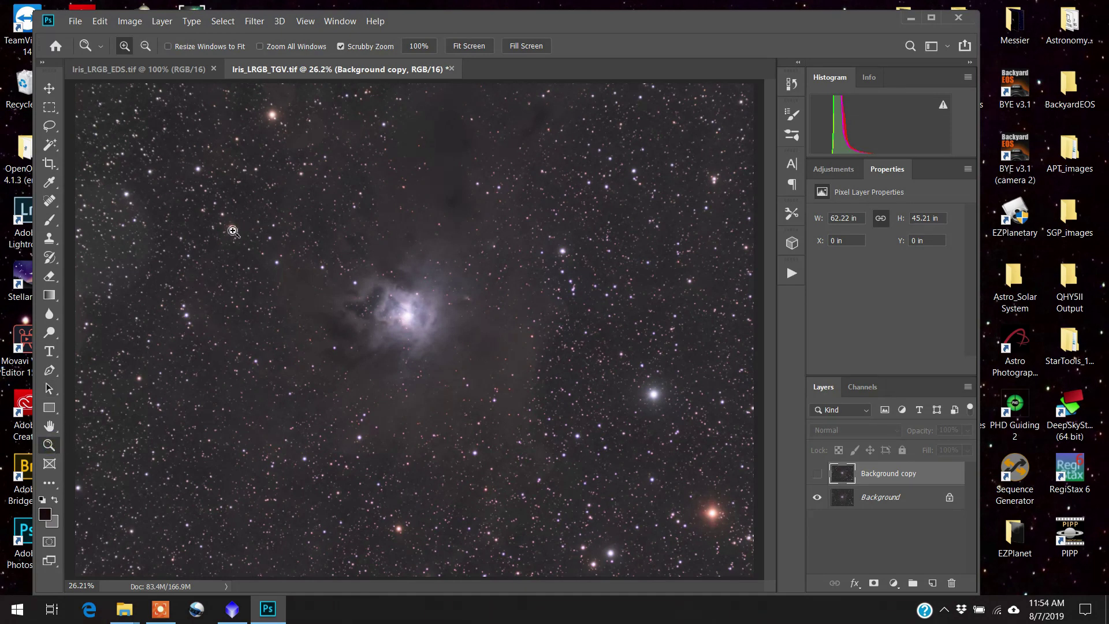
{"action": "left_click_drag", "start_coordinate": [232, 230], "coordinate": [232, 231]}
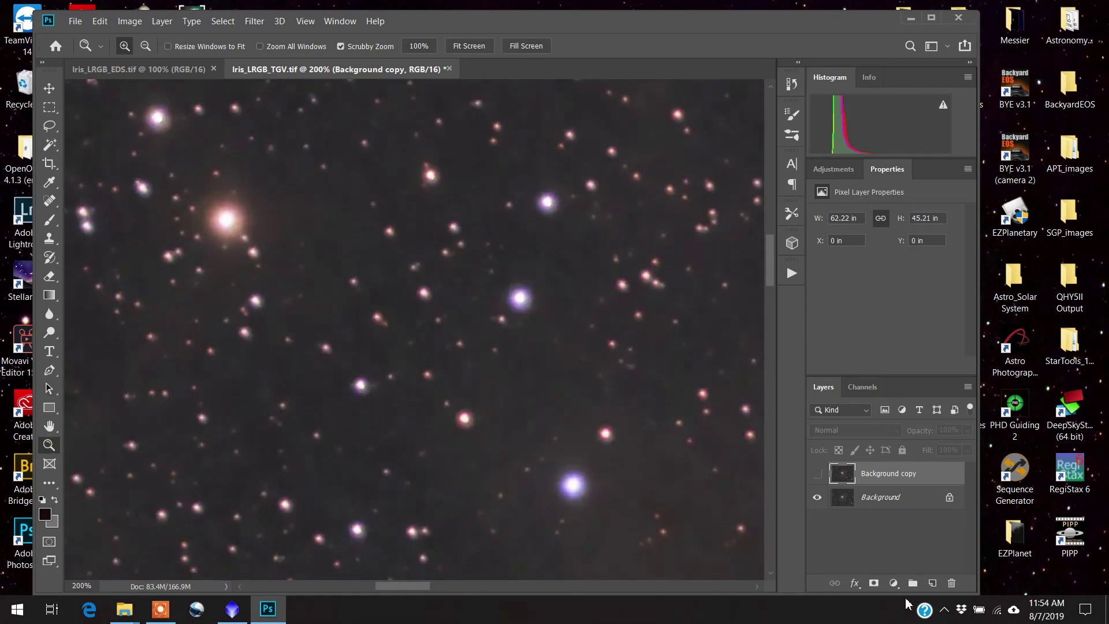
{"action": "left_click", "coordinate": [816, 475]}
{"action": "left_click", "coordinate": [817, 474]}
{"action": "left_click", "coordinate": [816, 474]}
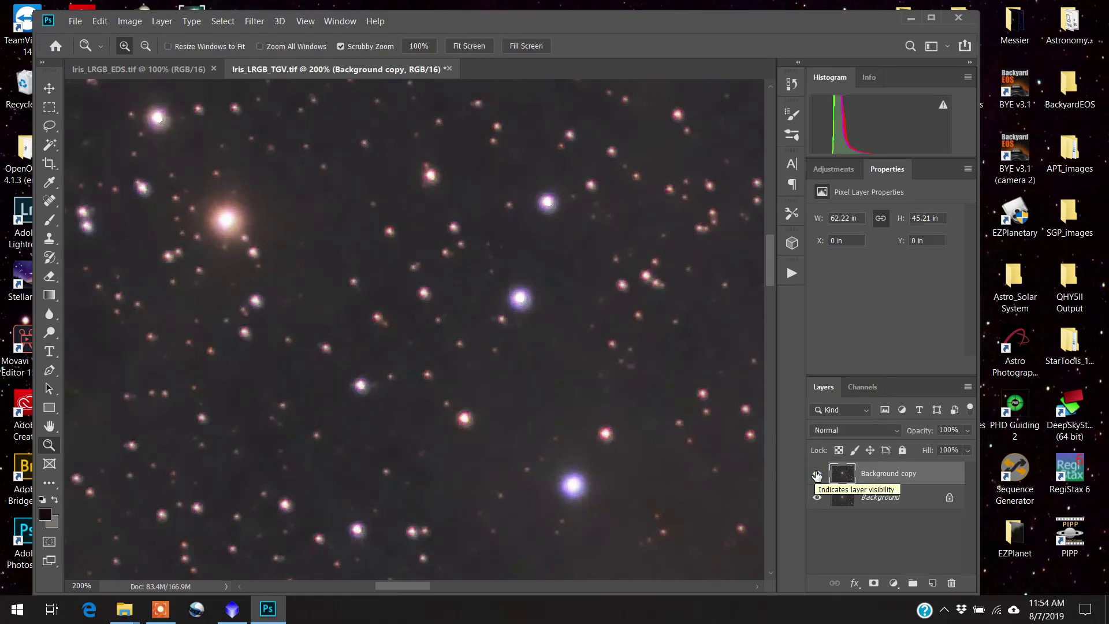
{"action": "left_click", "coordinate": [968, 429]}
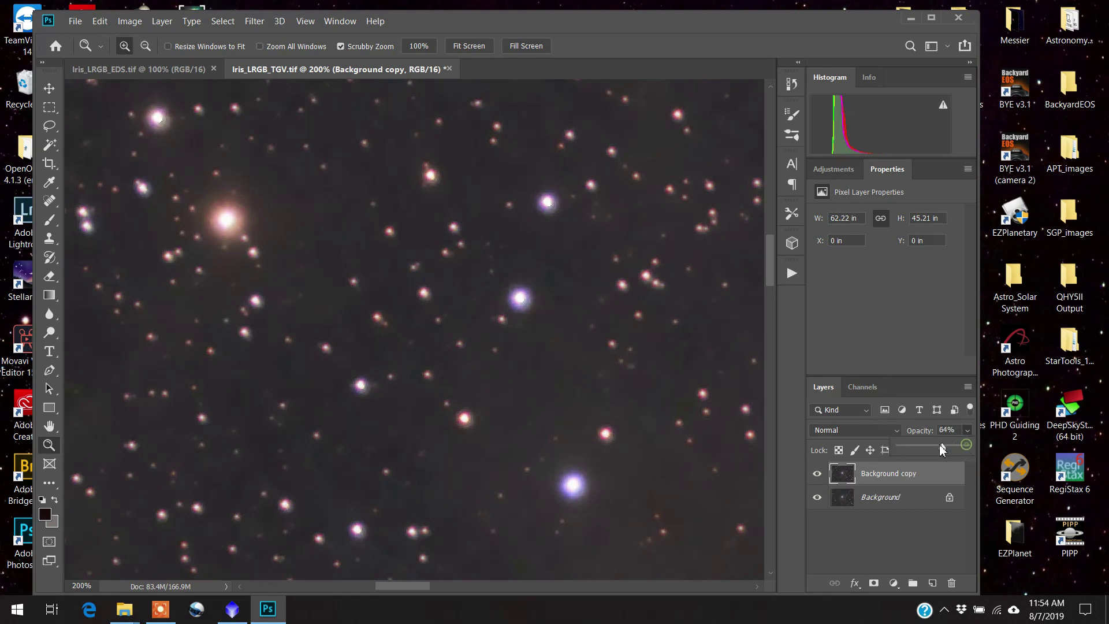
{"action": "left_click_drag", "start_coordinate": [939, 446], "coordinate": [905, 466]}
{"action": "left_click_drag", "start_coordinate": [385, 588], "coordinate": [485, 588]}
{"action": "left_click_drag", "start_coordinate": [771, 263], "coordinate": [774, 318]}
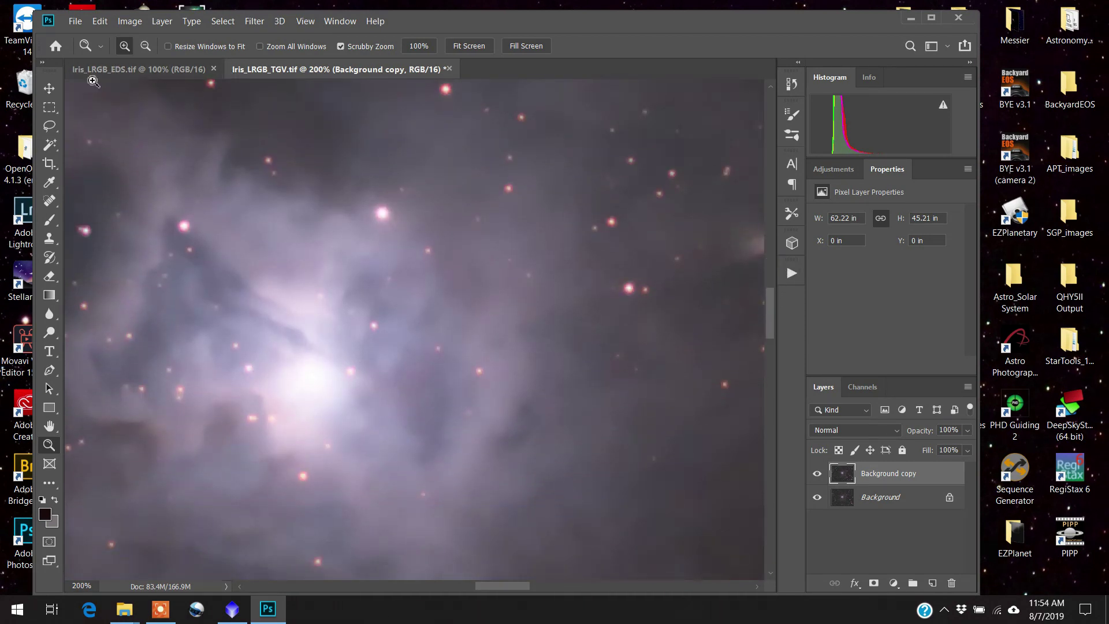
{"action": "left_click", "coordinate": [145, 46]}
{"action": "left_click", "coordinate": [256, 355]}
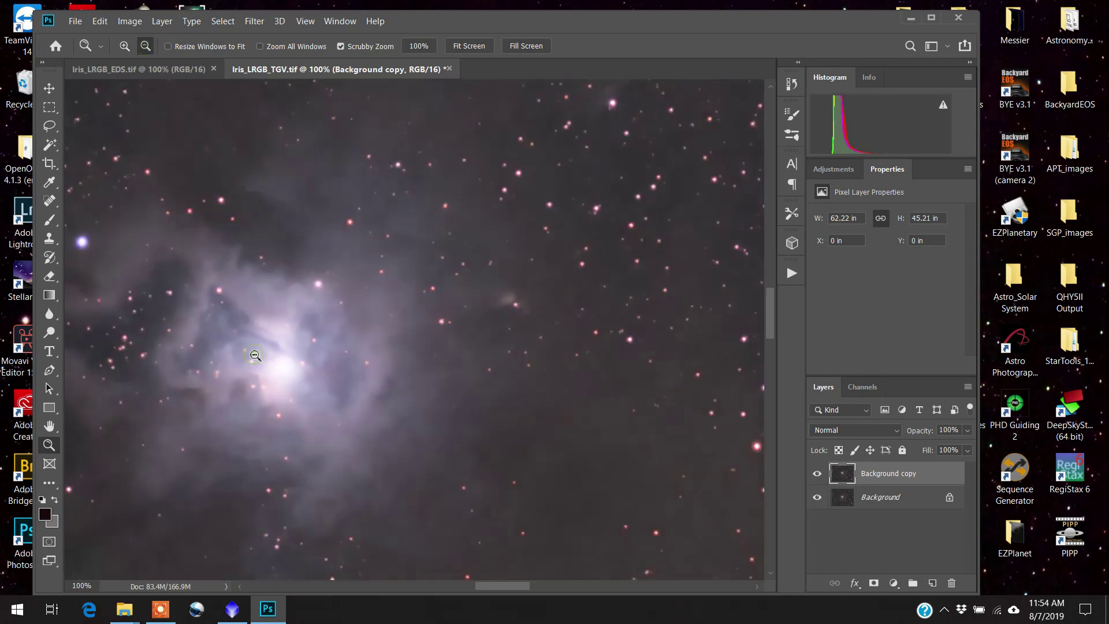
{"action": "left_click", "coordinate": [256, 355]}
{"action": "left_click_drag", "start_coordinate": [466, 586], "coordinate": [447, 586]}
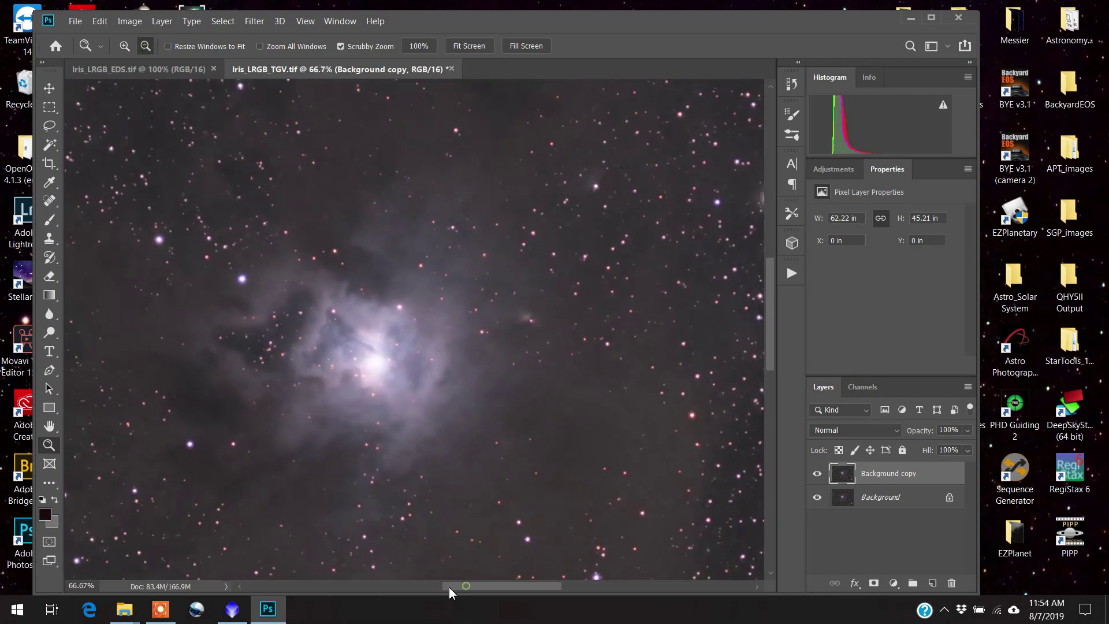
- Select the Eraser with a 480 px brush, then toggle the Background copy's visibility to compare
{"action": "left_click", "coordinate": [49, 276]}
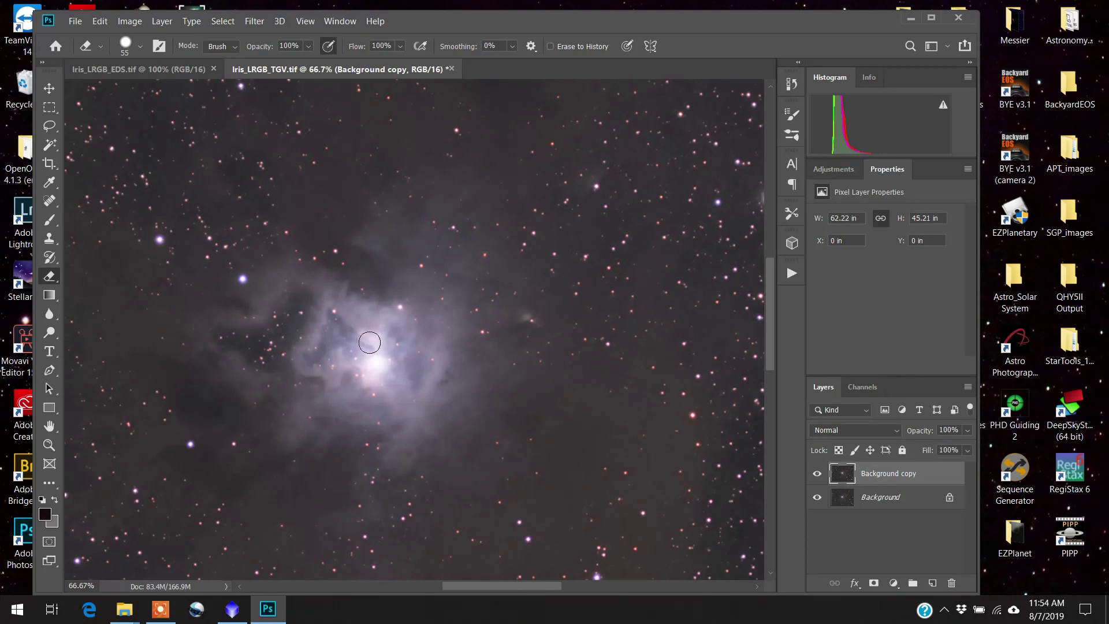
{"action": "left_click", "coordinate": [140, 47]}
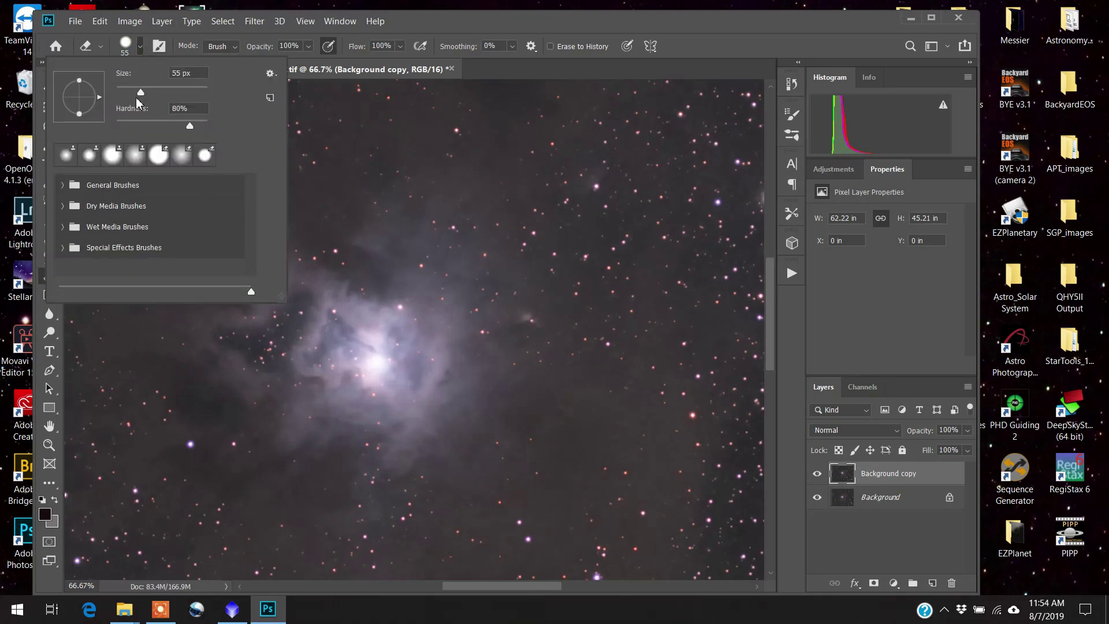
{"action": "left_click_drag", "start_coordinate": [141, 93], "coordinate": [179, 94]}
{"action": "left_click_drag", "start_coordinate": [180, 95], "coordinate": [199, 104]}
{"action": "left_click", "coordinate": [292, 281]}
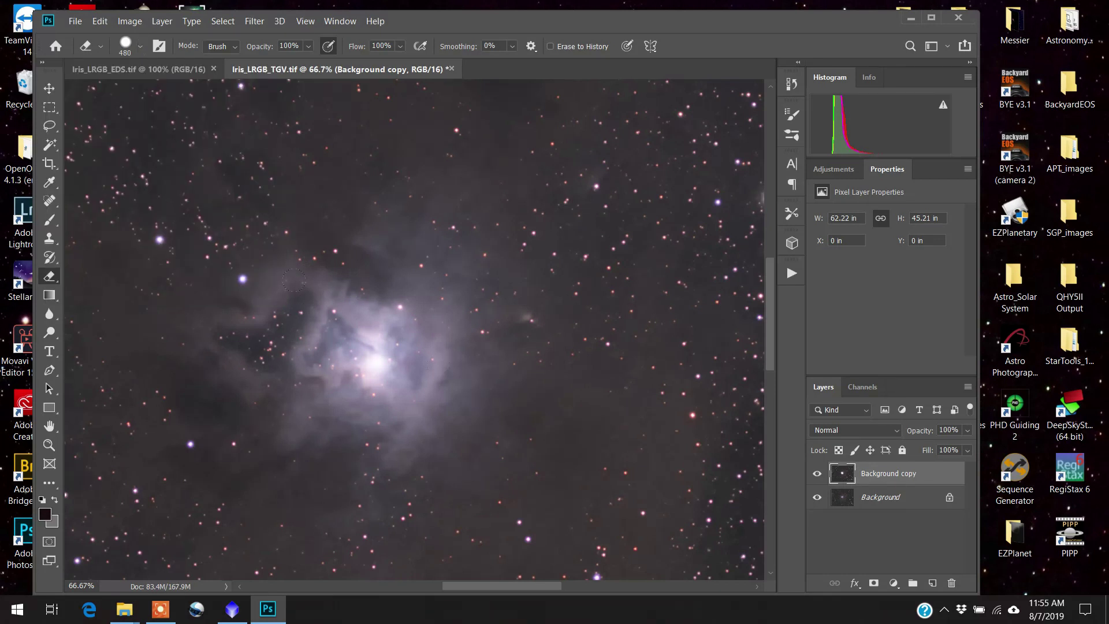
{"action": "left_click", "coordinate": [817, 473]}
{"action": "left_click", "coordinate": [255, 22]}
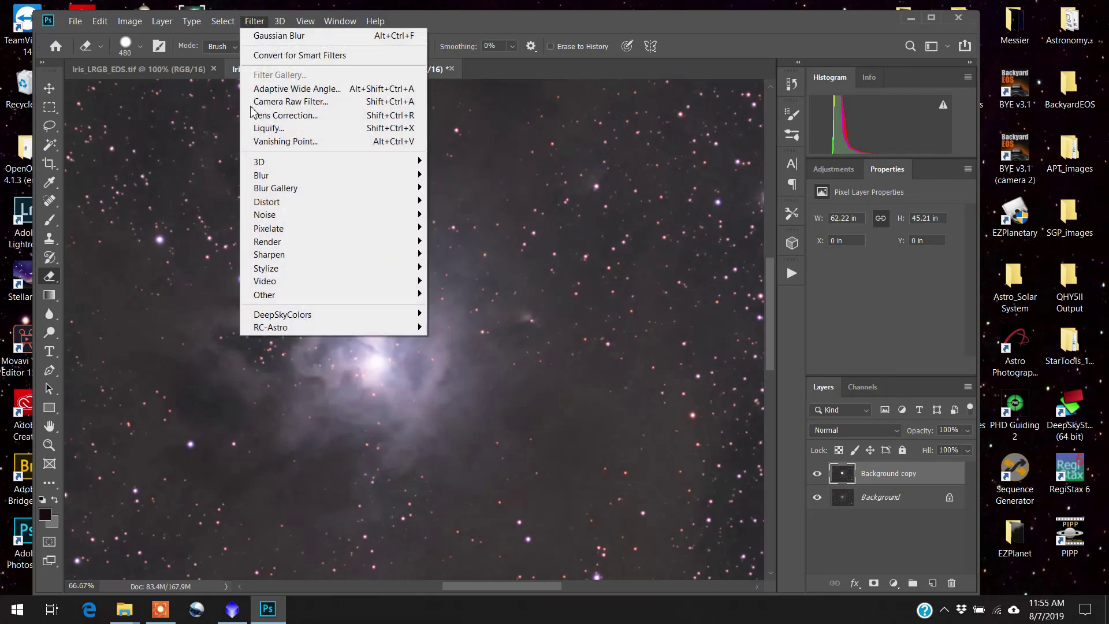
{"action": "mouse_move", "coordinate": [271, 216]}
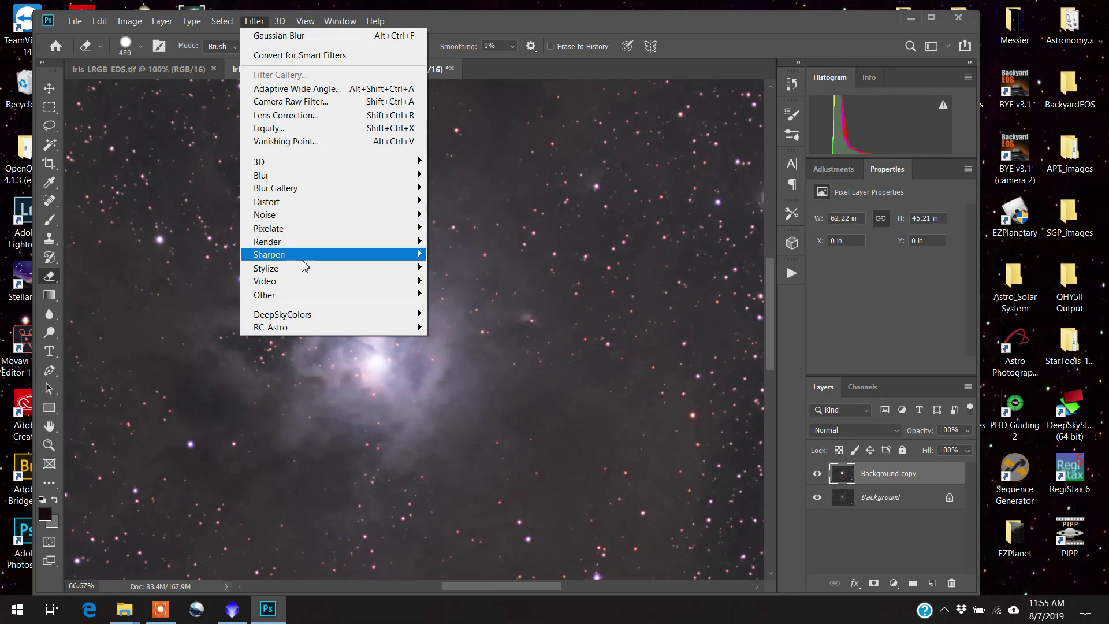
{"action": "mouse_move", "coordinate": [298, 254]}
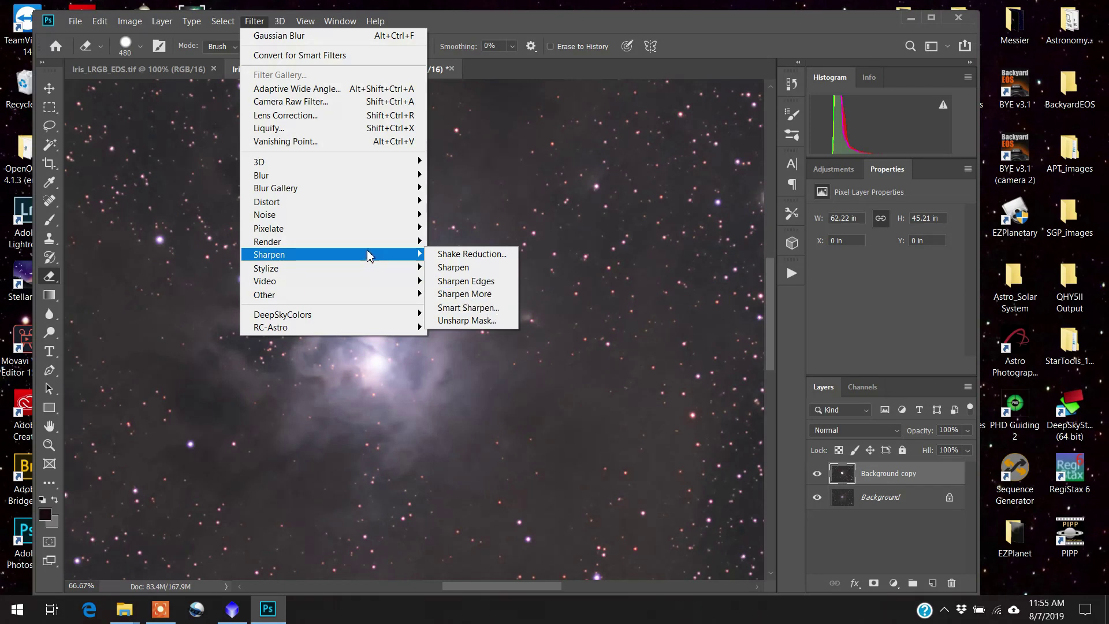
{"action": "mouse_move", "coordinate": [317, 222]}
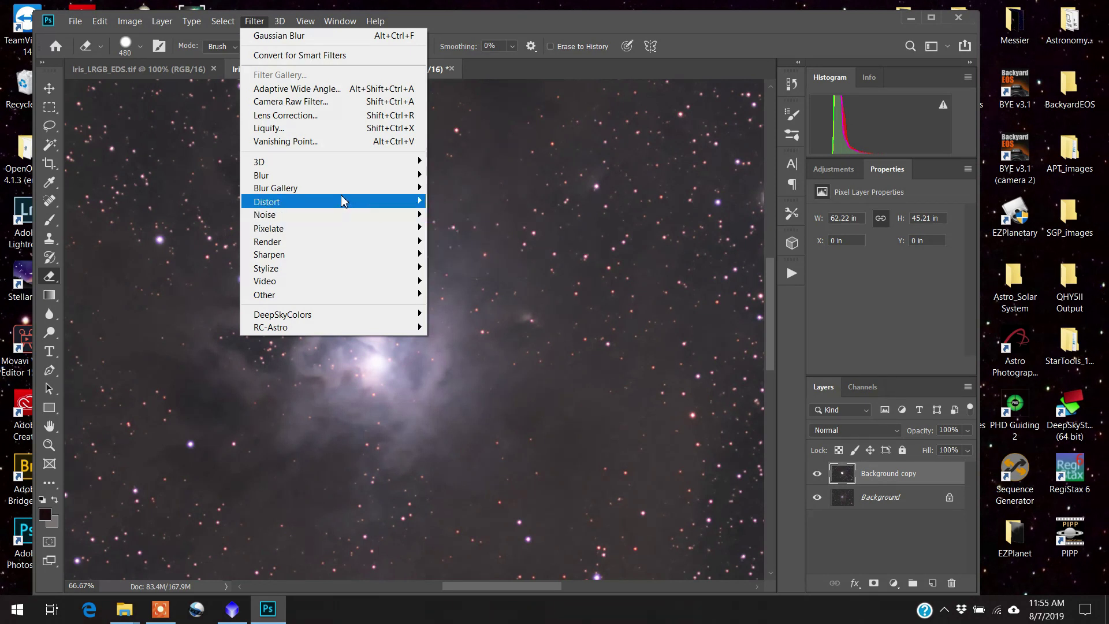
{"action": "mouse_move", "coordinate": [318, 178]}
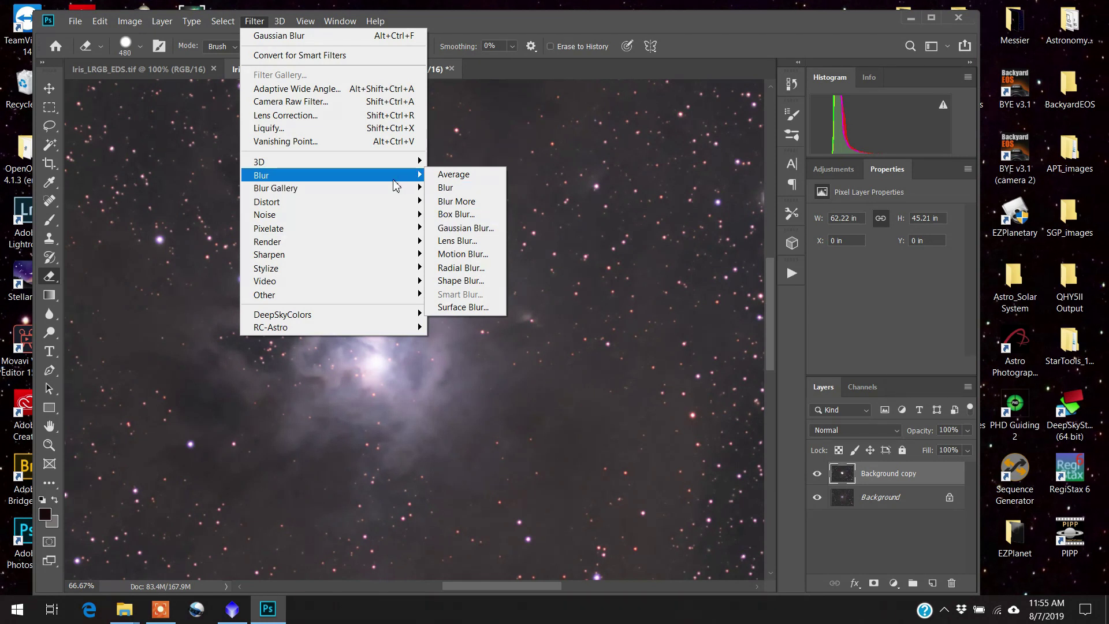
{"action": "left_click", "coordinate": [531, 22]}
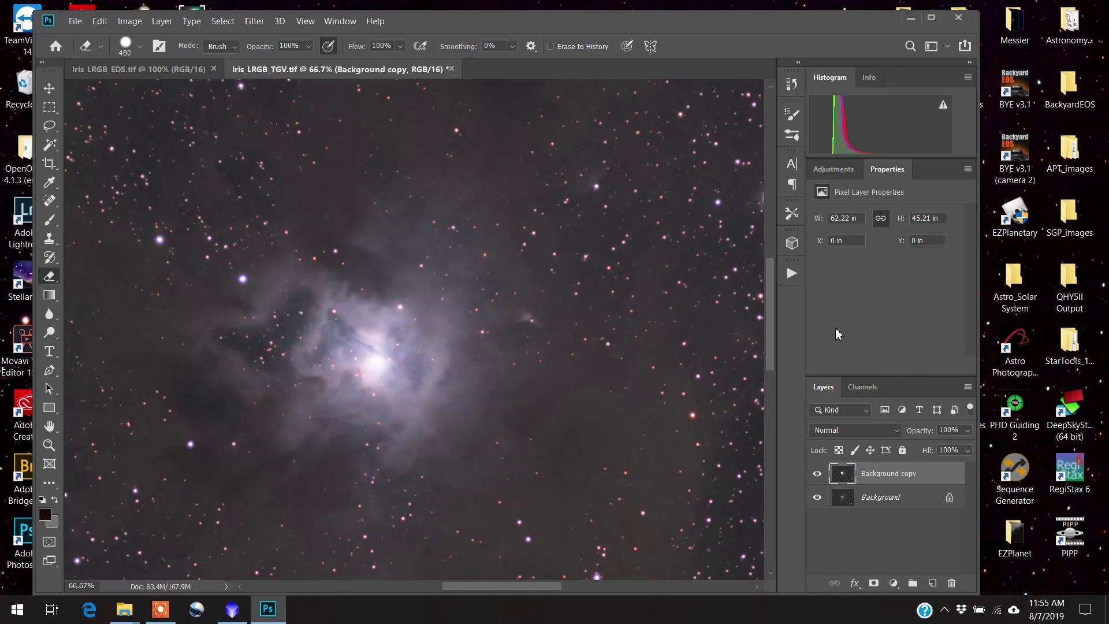
{"action": "left_click", "coordinate": [791, 274]}
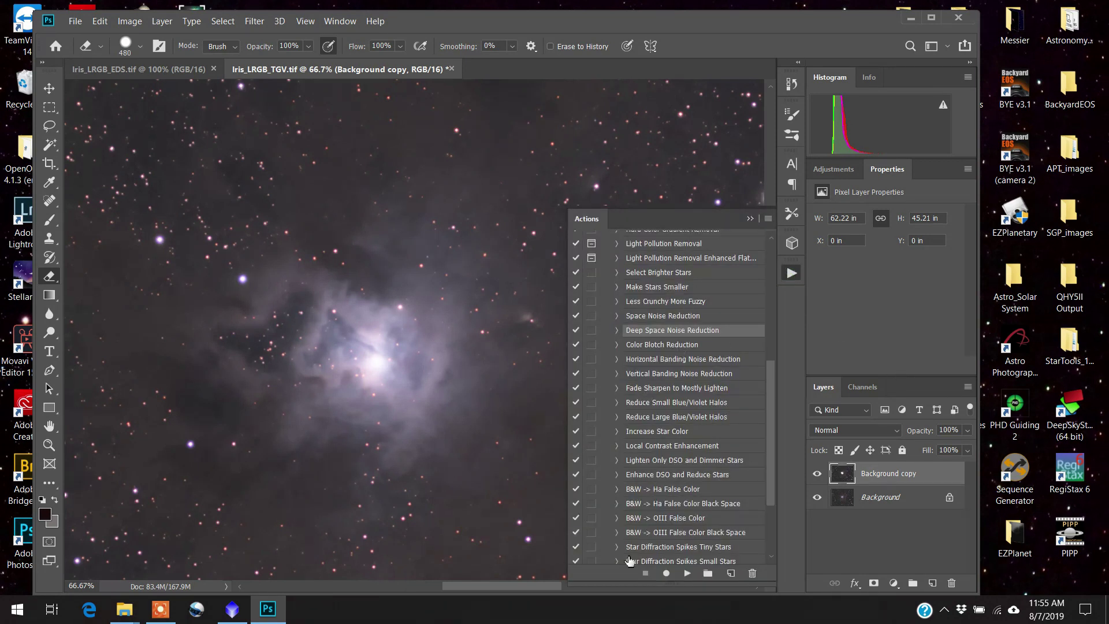
{"action": "left_click", "coordinate": [792, 272]}
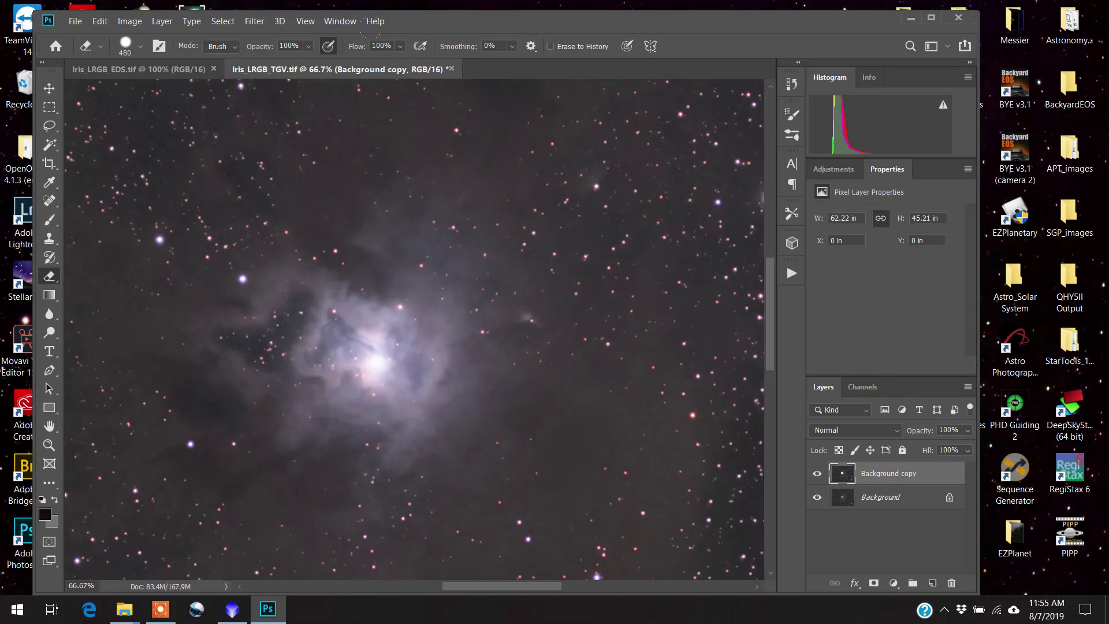
{"action": "left_click", "coordinate": [259, 23]}
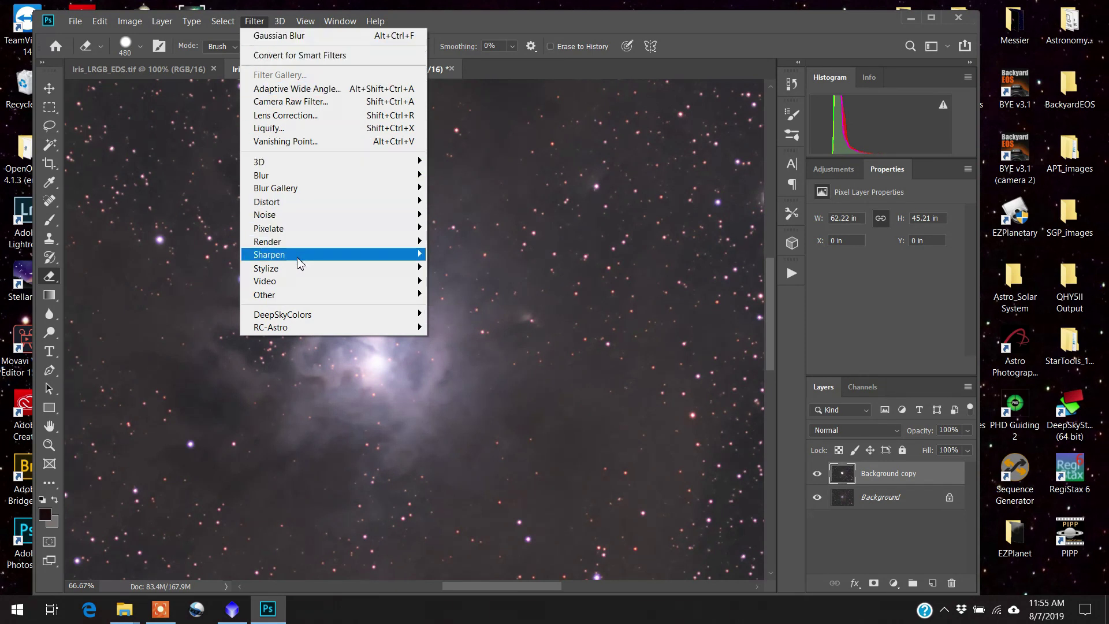
{"action": "mouse_move", "coordinate": [279, 254]}
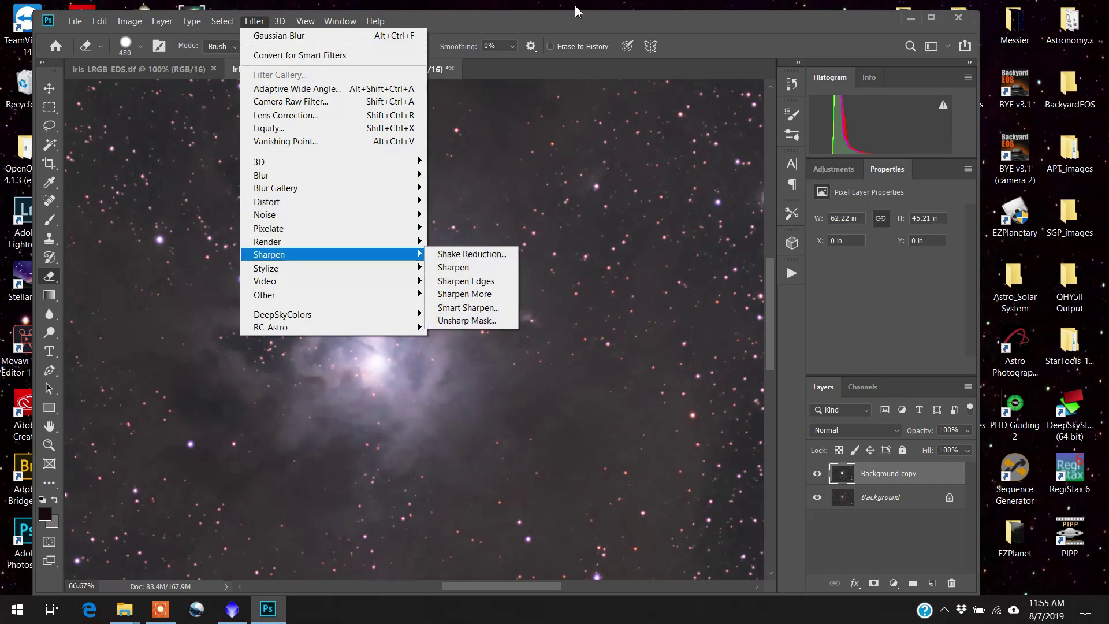
{"action": "left_click", "coordinate": [592, 24]}
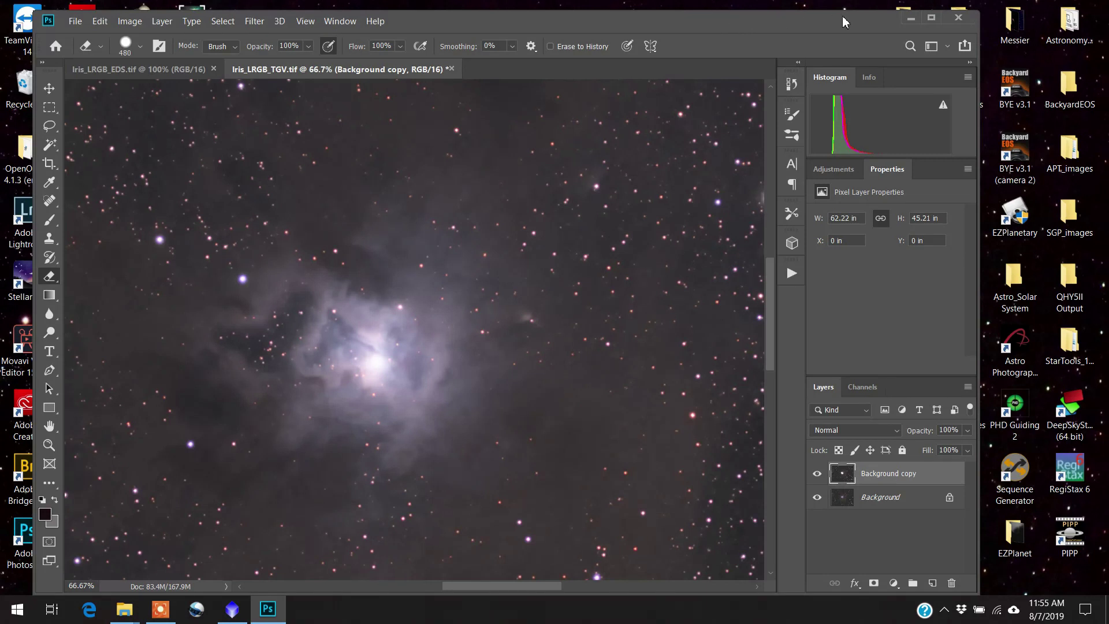